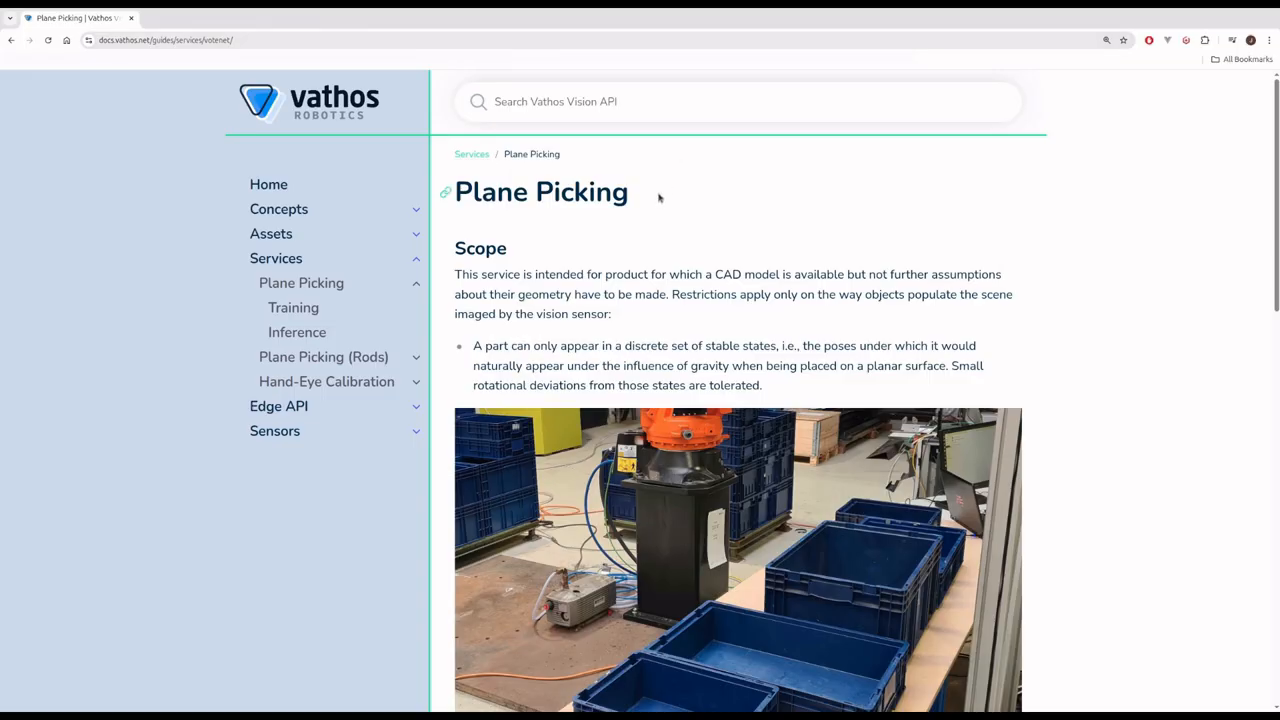
- Play the embedded video "Precise sorting of learned objects with UR cobot" in the Plane Picking documentation
{"action": "scroll", "coordinate": [657, 194], "scroll_direction": "down", "scroll_amount": 10}
{"action": "scroll", "coordinate": [652, 222], "scroll_direction": "up", "scroll_amount": 2}
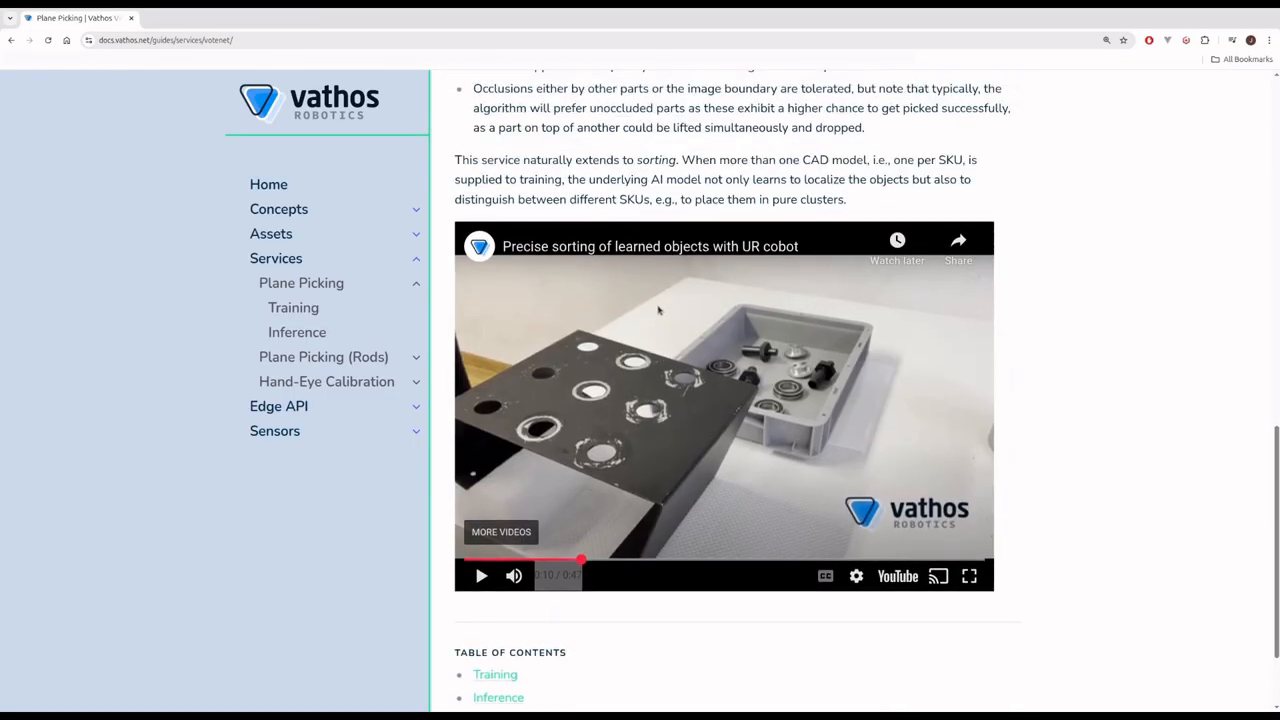
{"action": "left_click", "coordinate": [482, 577]}
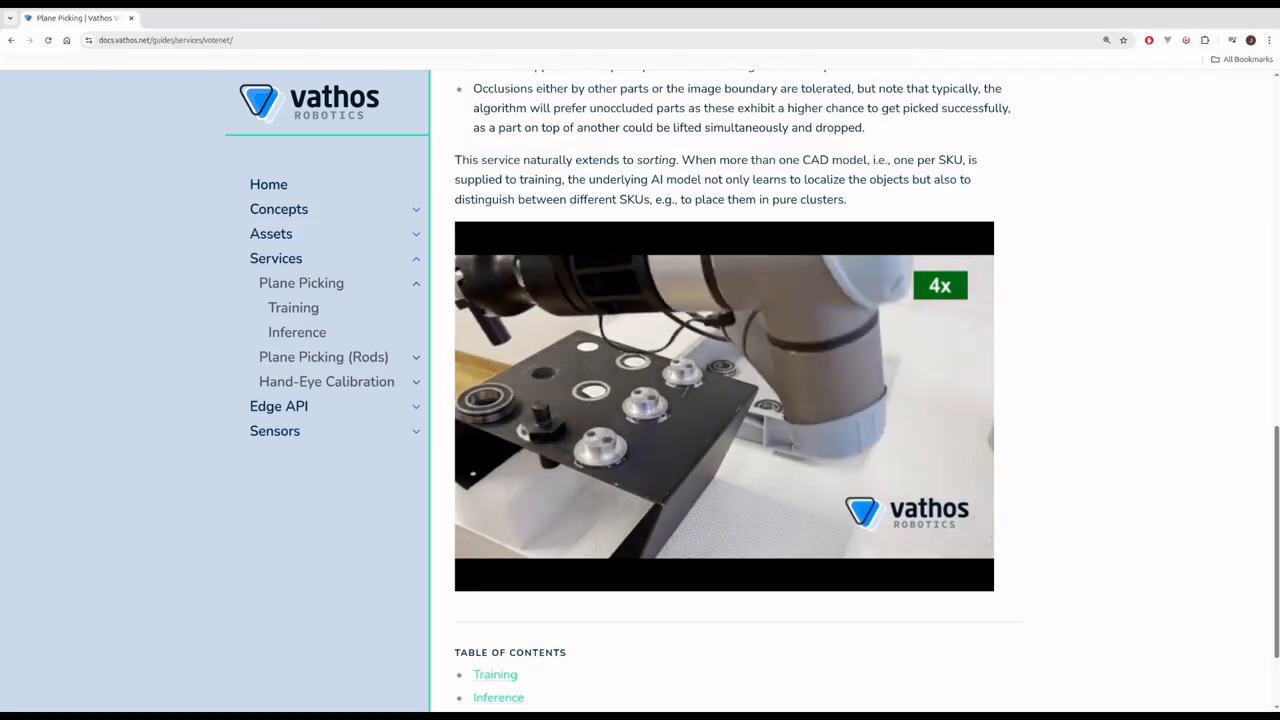
{"action": "mouse_move", "coordinate": [668, 480]}
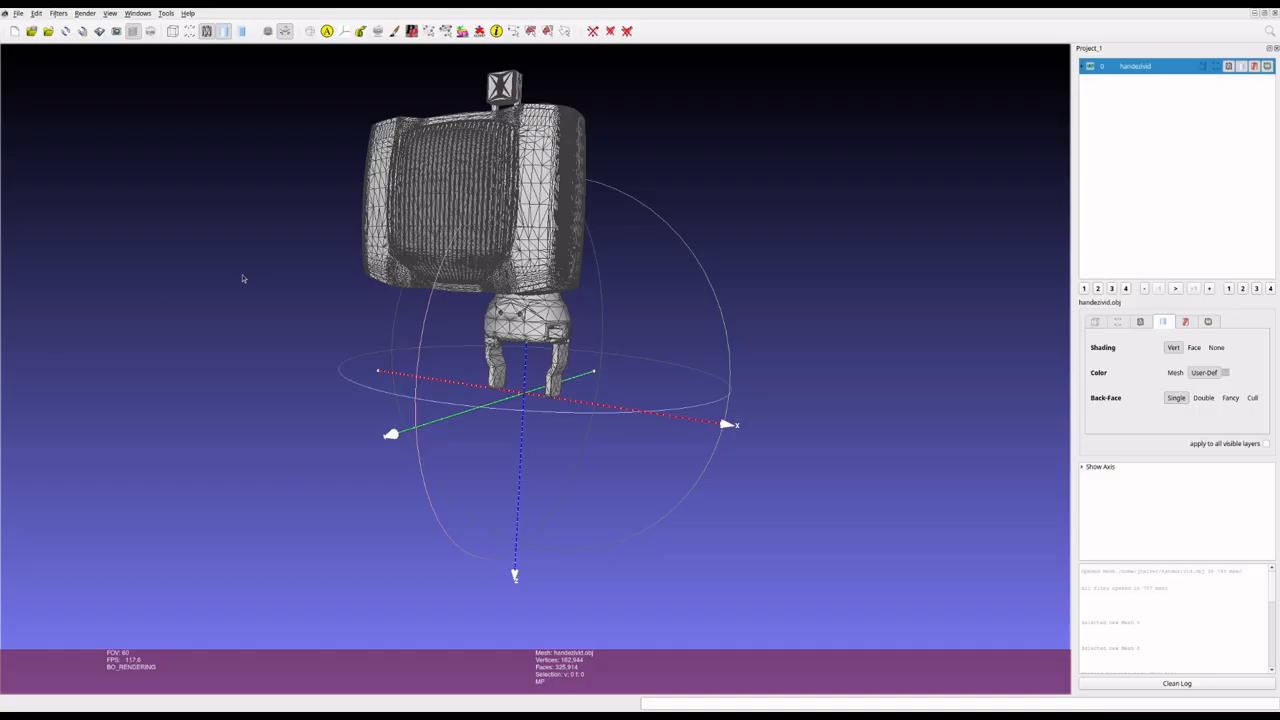
- Switch to MeshLab and examine the handezivid mesh, focusing on the gripper fingers and the coordinate axes between their tips
{"action": "scroll", "coordinate": [361, 243], "scroll_direction": "up", "scroll_amount": 4}
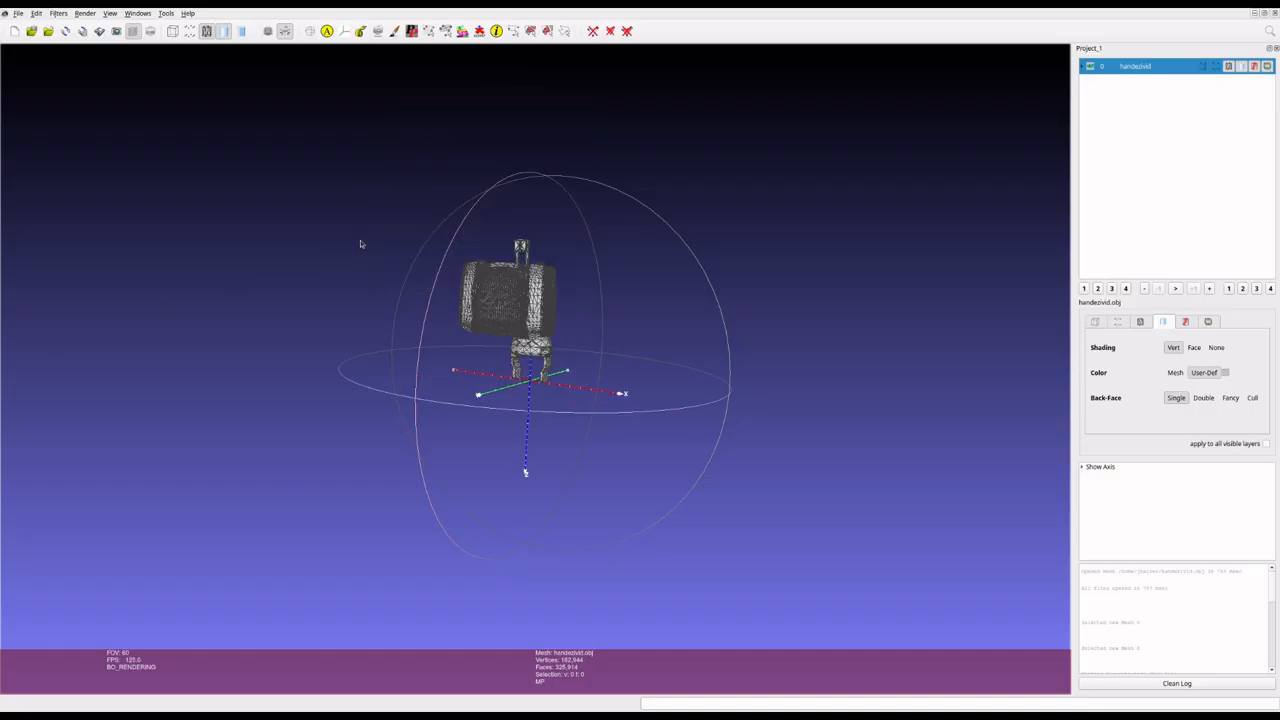
{"action": "scroll", "coordinate": [361, 243], "scroll_direction": "down", "scroll_amount": 4}
{"action": "scroll", "coordinate": [361, 243], "scroll_direction": "up", "scroll_amount": 5}
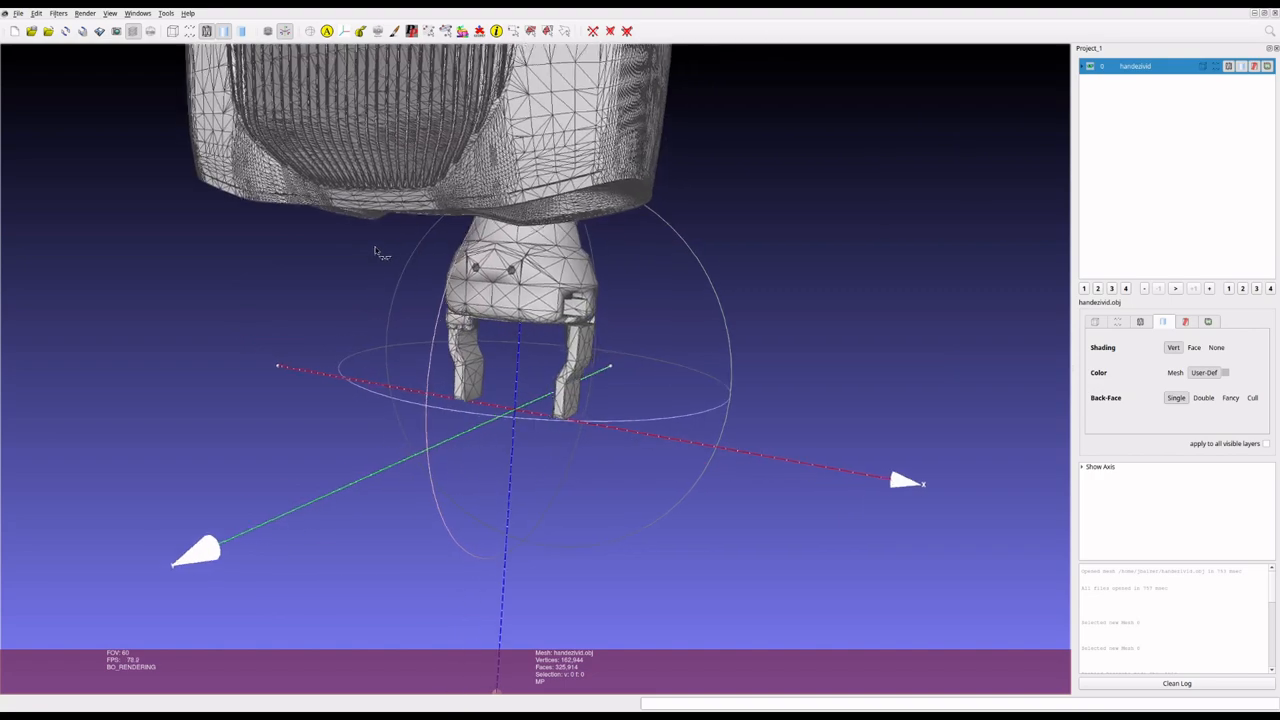
{"action": "scroll", "coordinate": [364, 248], "scroll_direction": "up", "scroll_amount": 2}
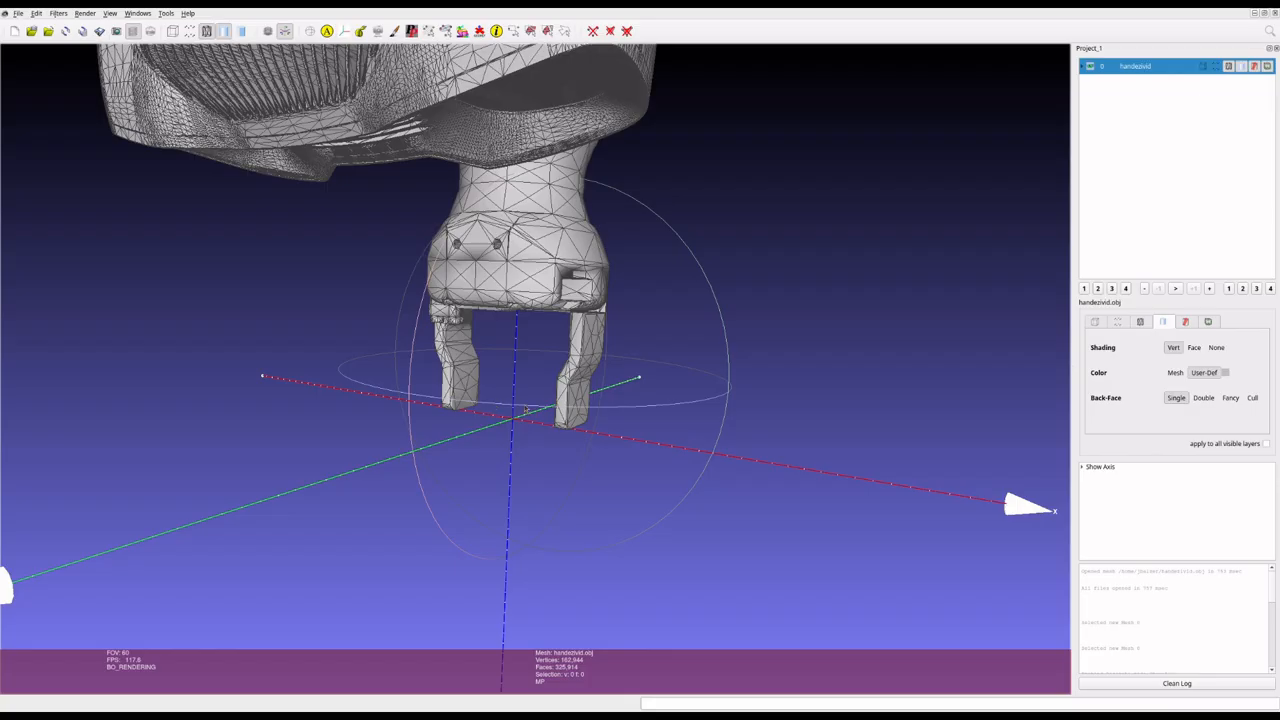
{"action": "scroll", "coordinate": [525, 411], "scroll_direction": "up", "scroll_amount": 3}
{"action": "scroll", "coordinate": [522, 340], "scroll_direction": "down", "scroll_amount": 5}
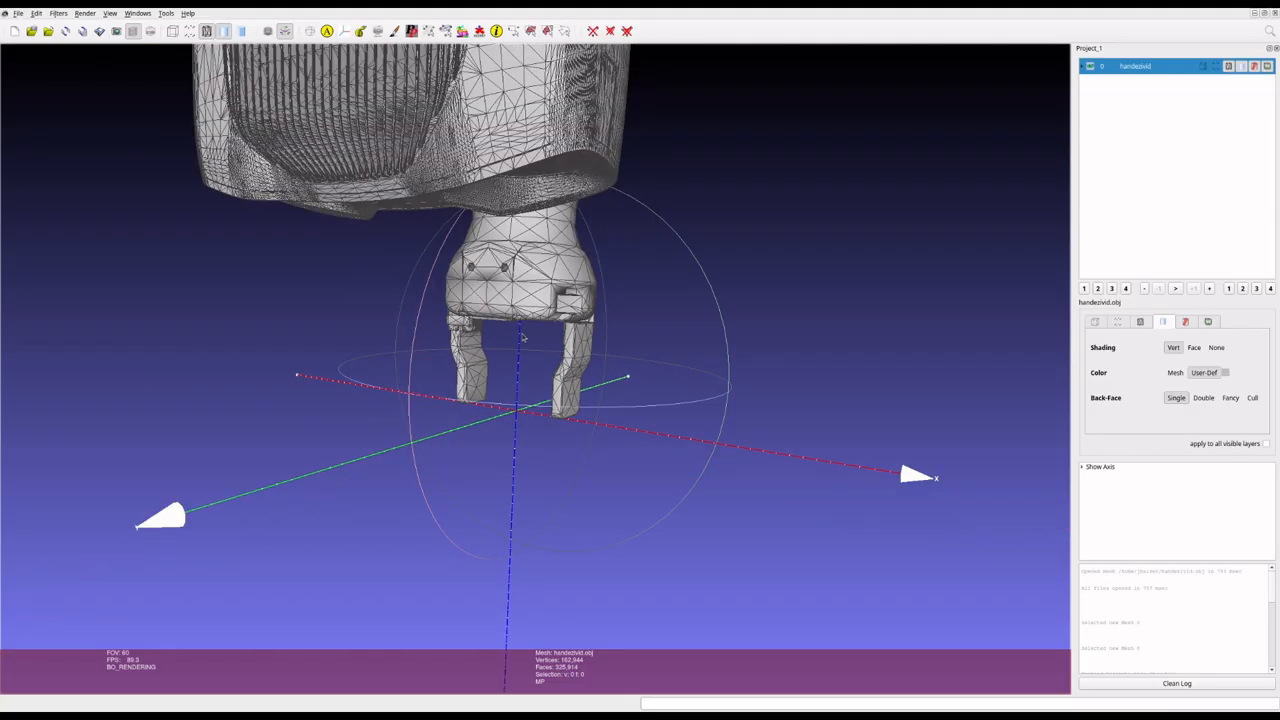
{"action": "scroll", "coordinate": [522, 340], "scroll_direction": "down", "scroll_amount": 3}
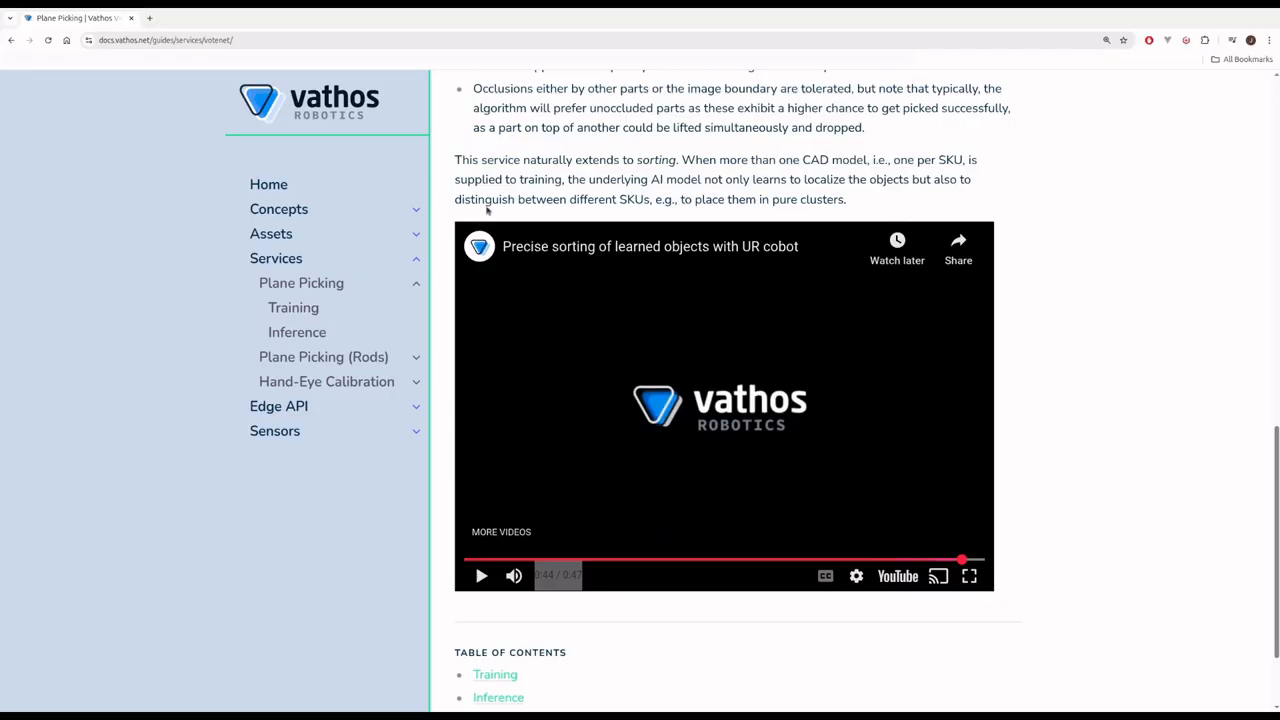
{"action": "left_click", "coordinate": [149, 18]}
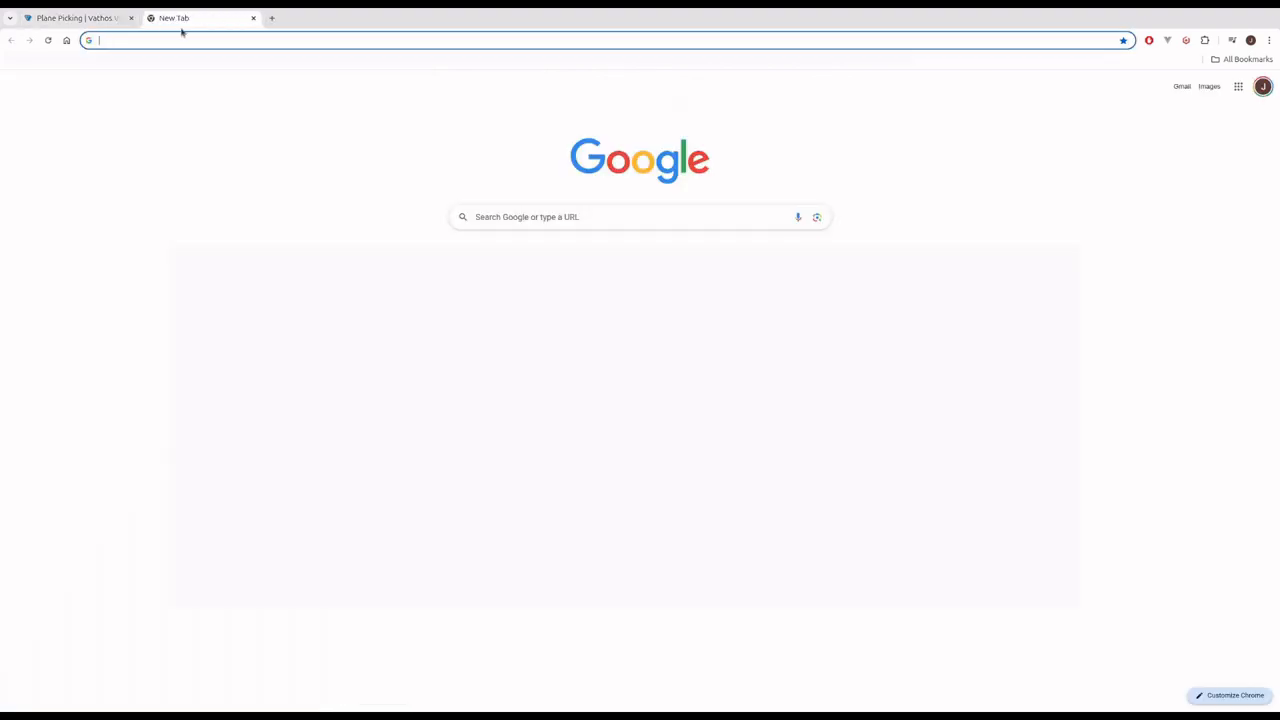
{"action": "type", "text": "www"}
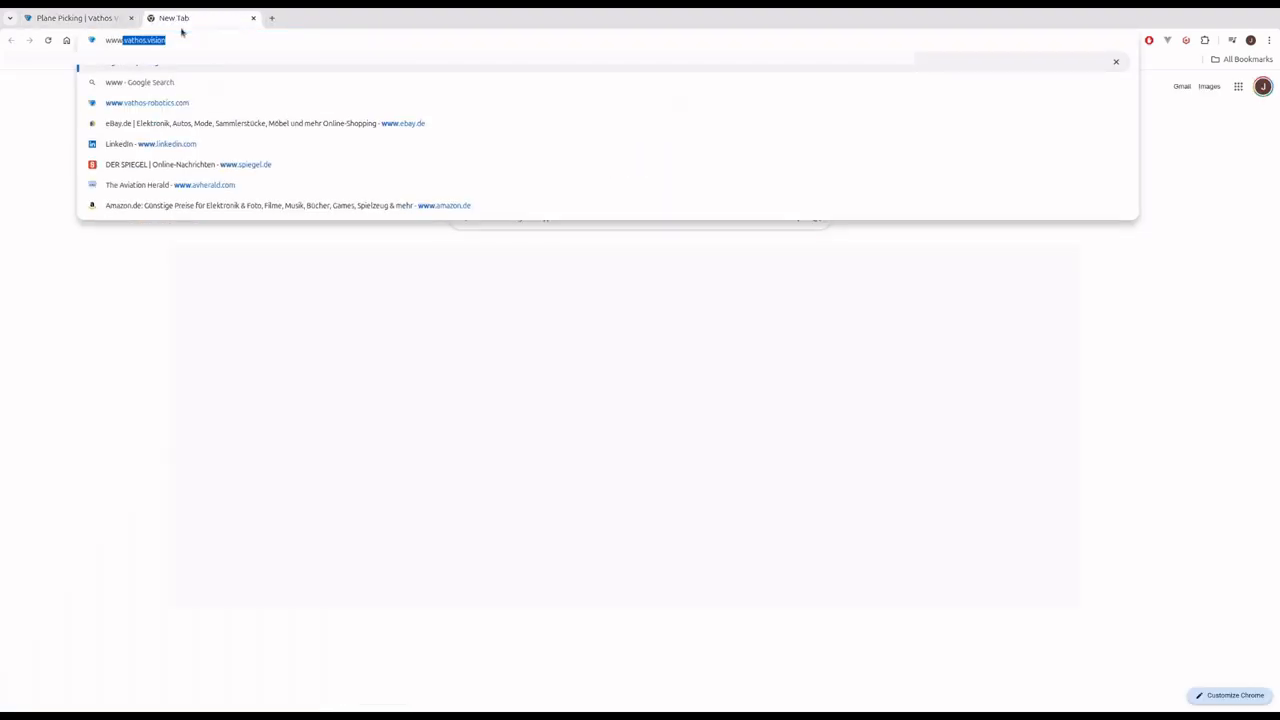
{"action": "key", "text": "Return"}
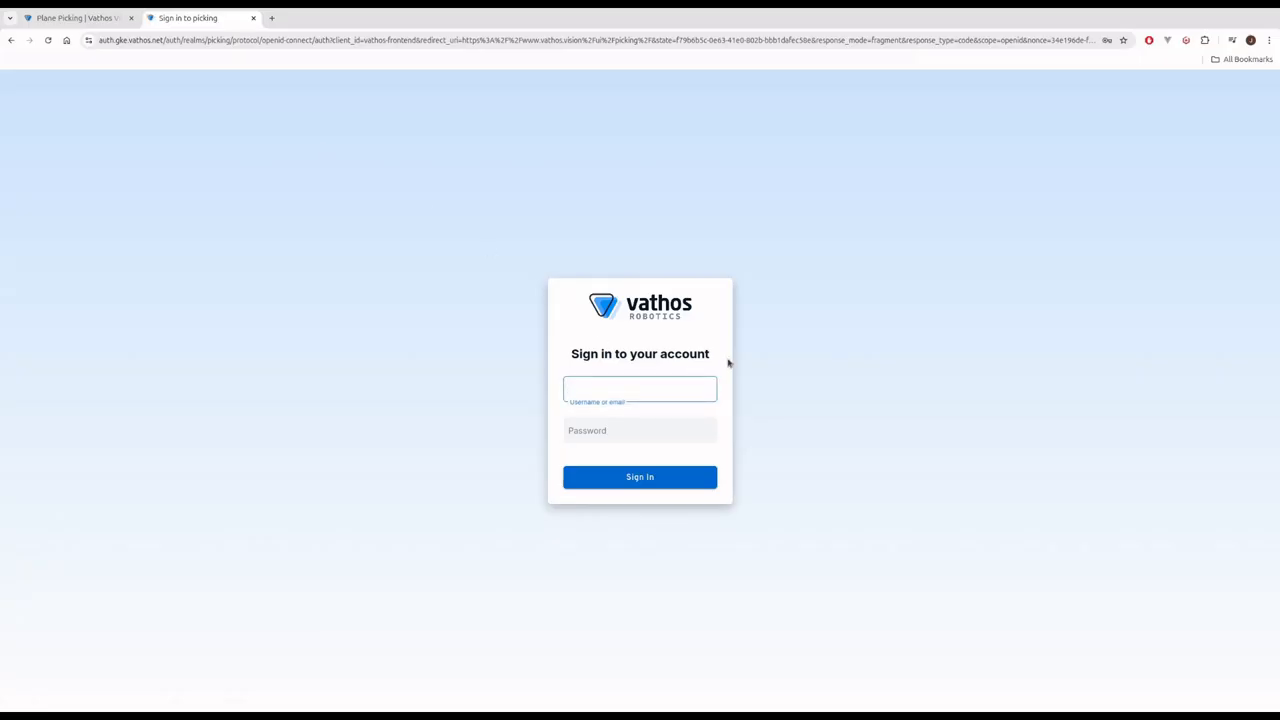
- Sign in to the Vathos account with the username and the account password
{"action": "type", "text": "mmustermann"}
{"action": "key", "text": "Tab"}
{"action": "key", "text": "ctrl+v"}
{"action": "key", "text": "Return"}
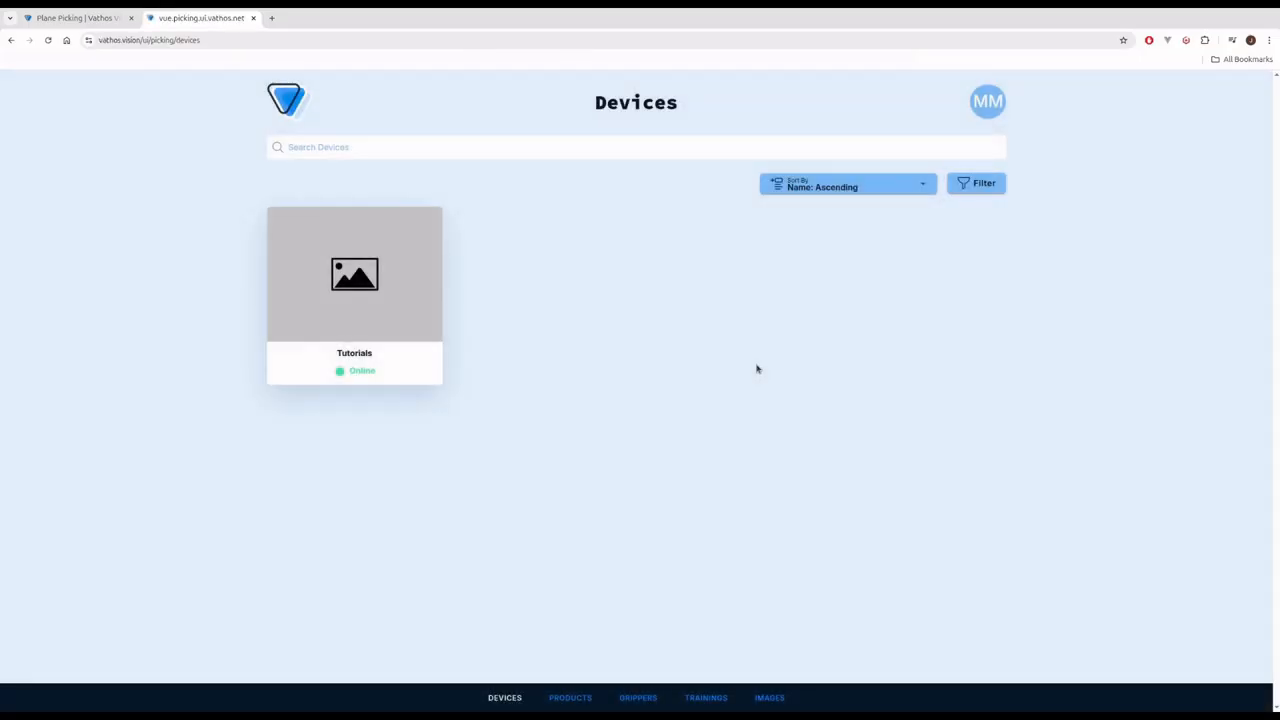
- Start a new gripper named Demo with type Two Finger, keeping millimeters as the unit
{"action": "left_click", "coordinate": [639, 698]}
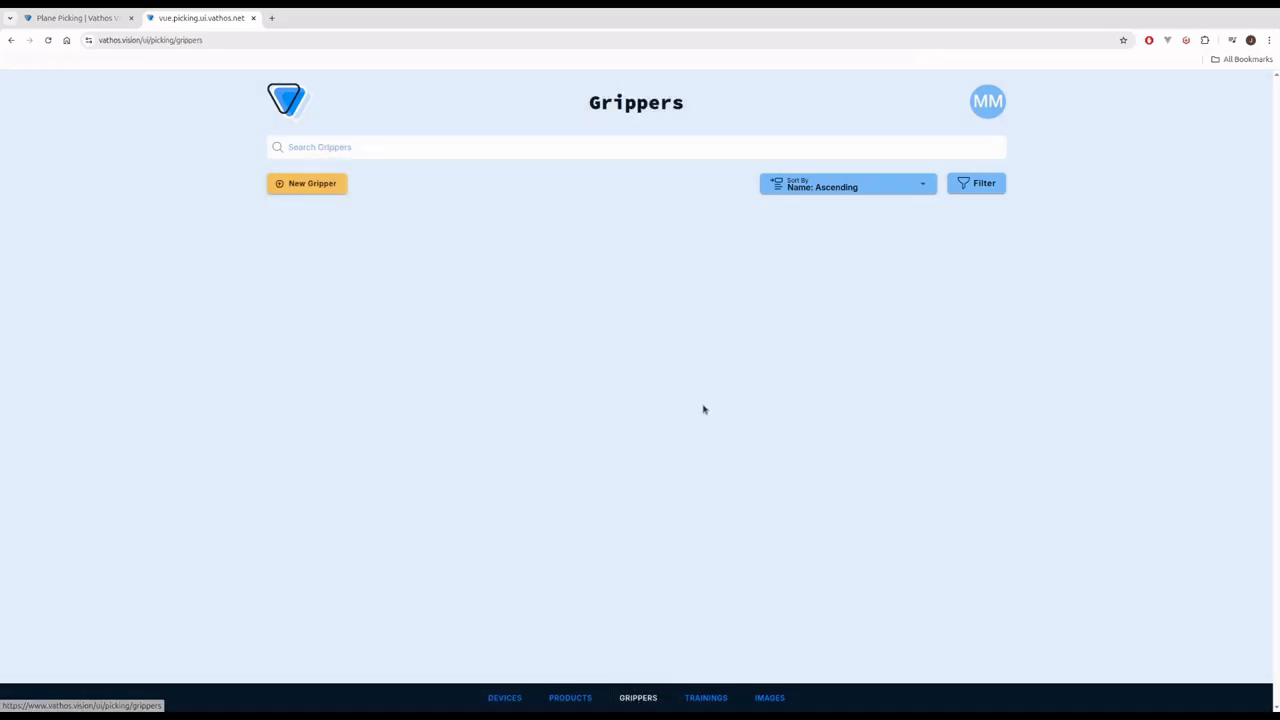
{"action": "left_click", "coordinate": [312, 183]}
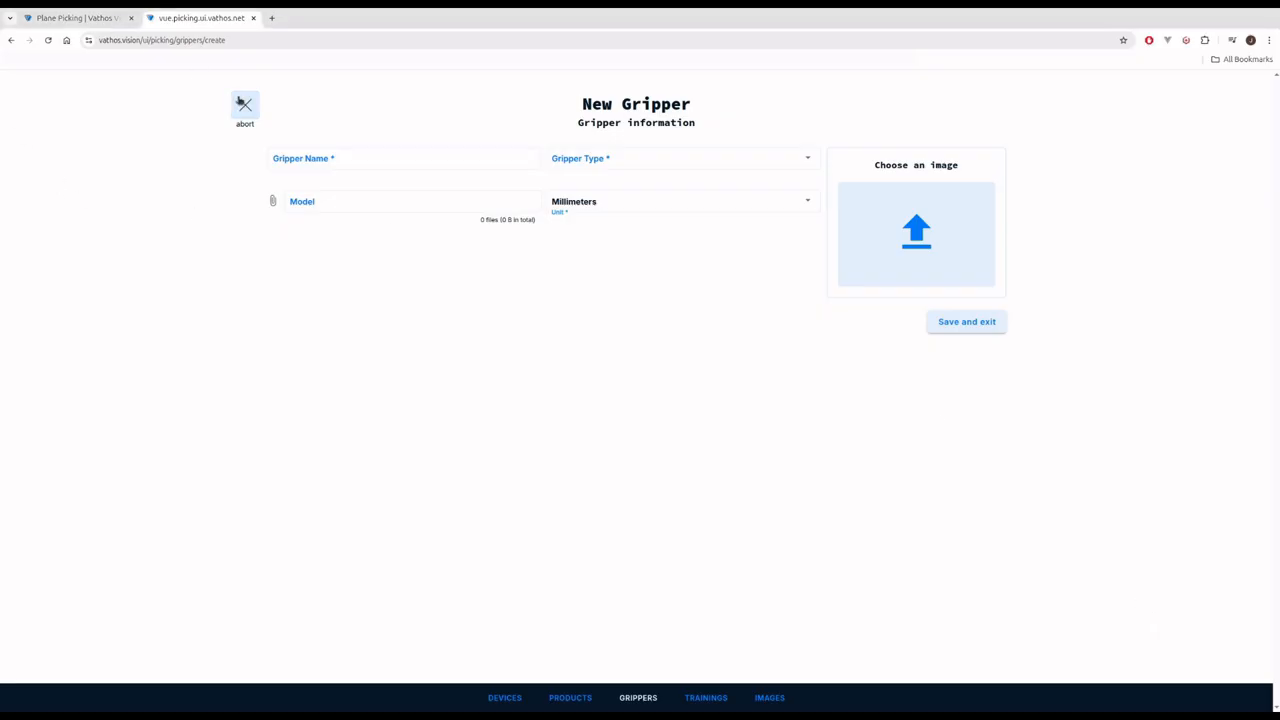
{"action": "left_click", "coordinate": [335, 152]}
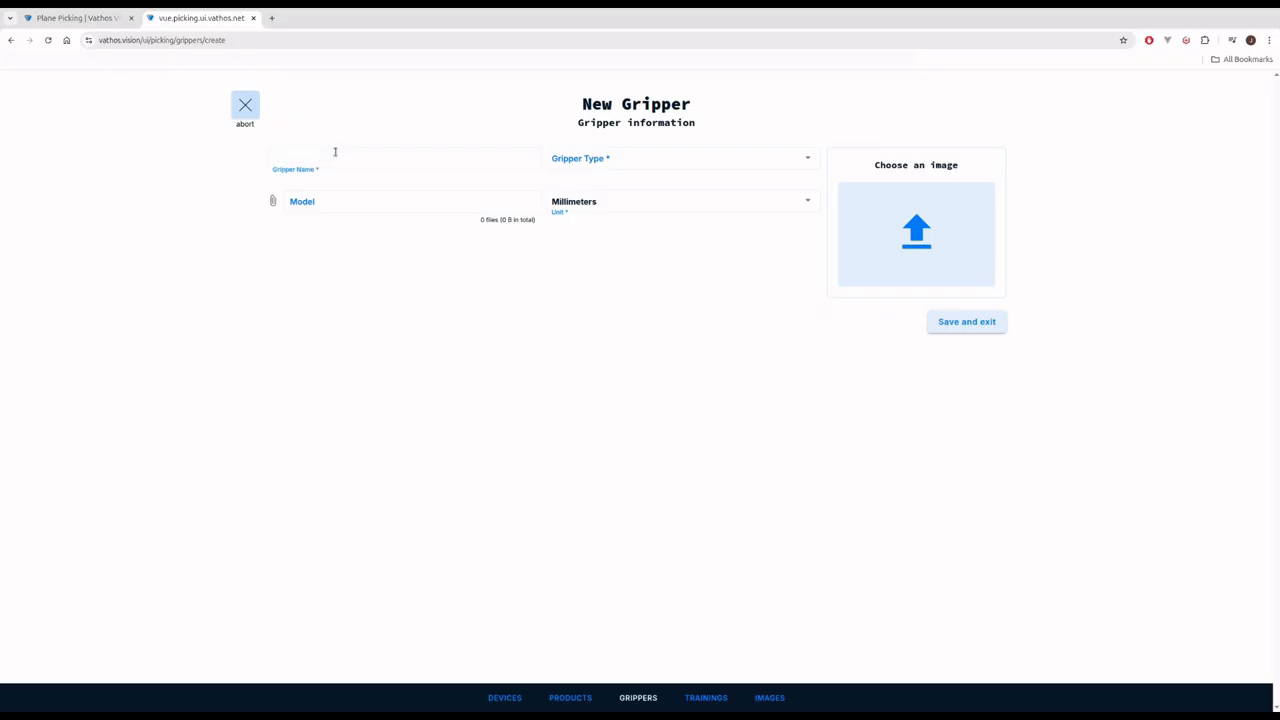
{"action": "type", "text": "Demo"}
{"action": "left_click", "coordinate": [658, 161]}
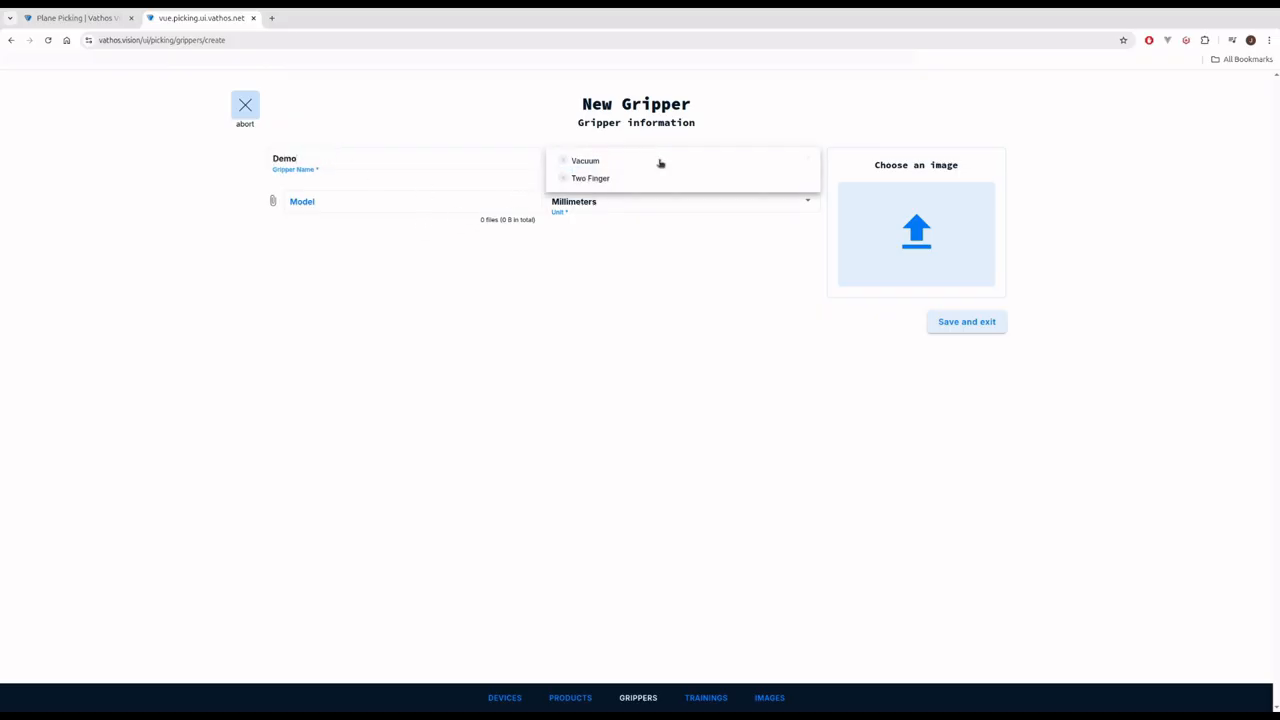
{"action": "left_click", "coordinate": [587, 181]}
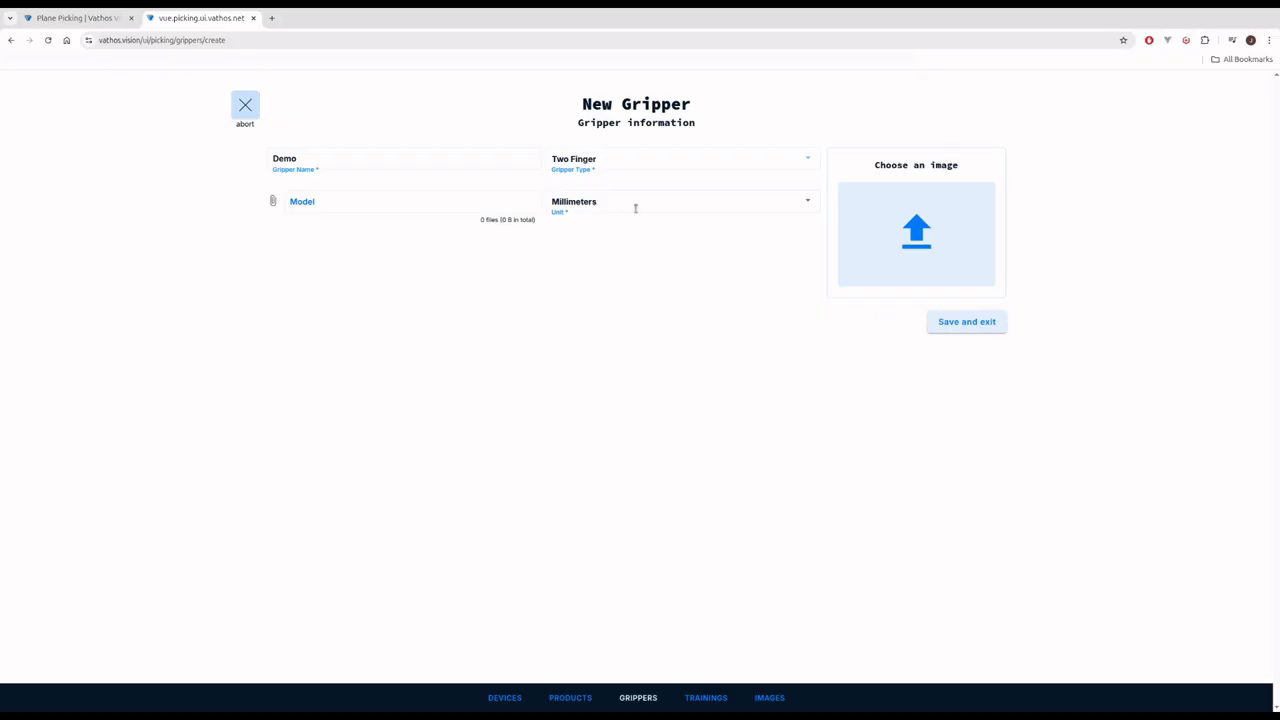
{"action": "left_click", "coordinate": [636, 209]}
{"action": "left_click", "coordinate": [636, 209]}
- Attach the model file robotiq-2FG.obj to the Demo gripper and save the gripper
{"action": "left_click", "coordinate": [310, 204]}
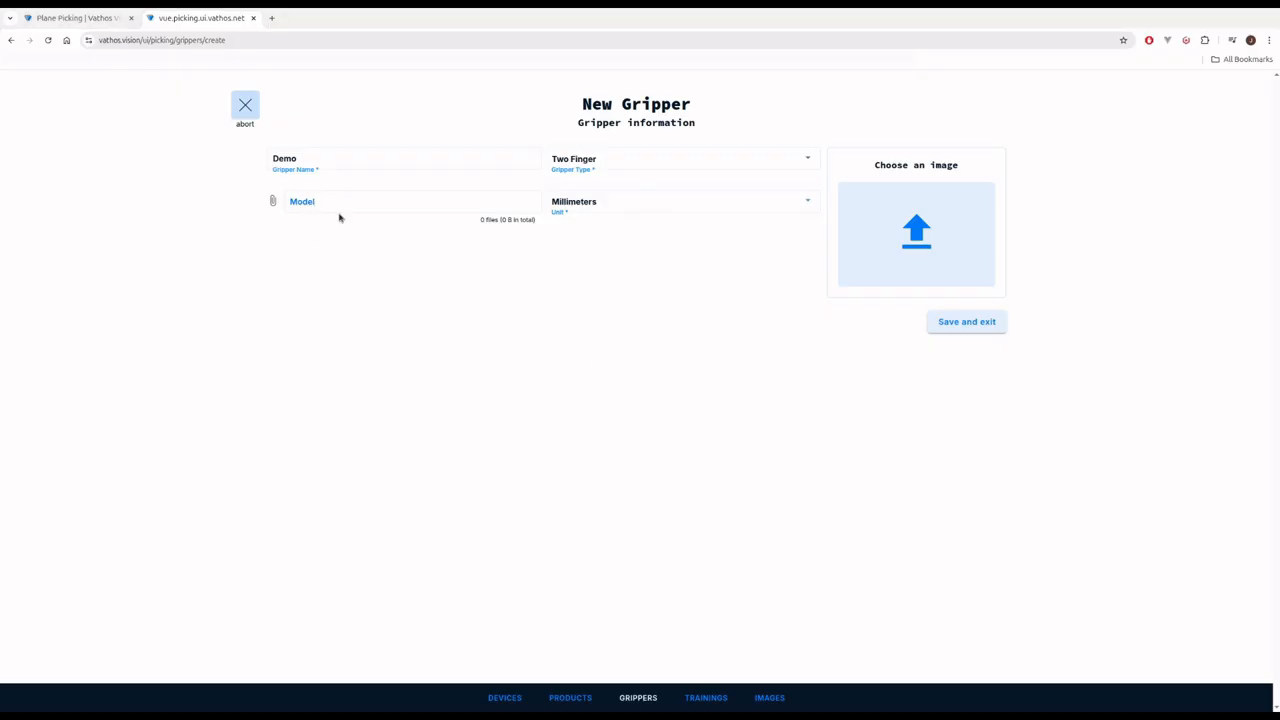
{"action": "double_click", "coordinate": [362, 168]}
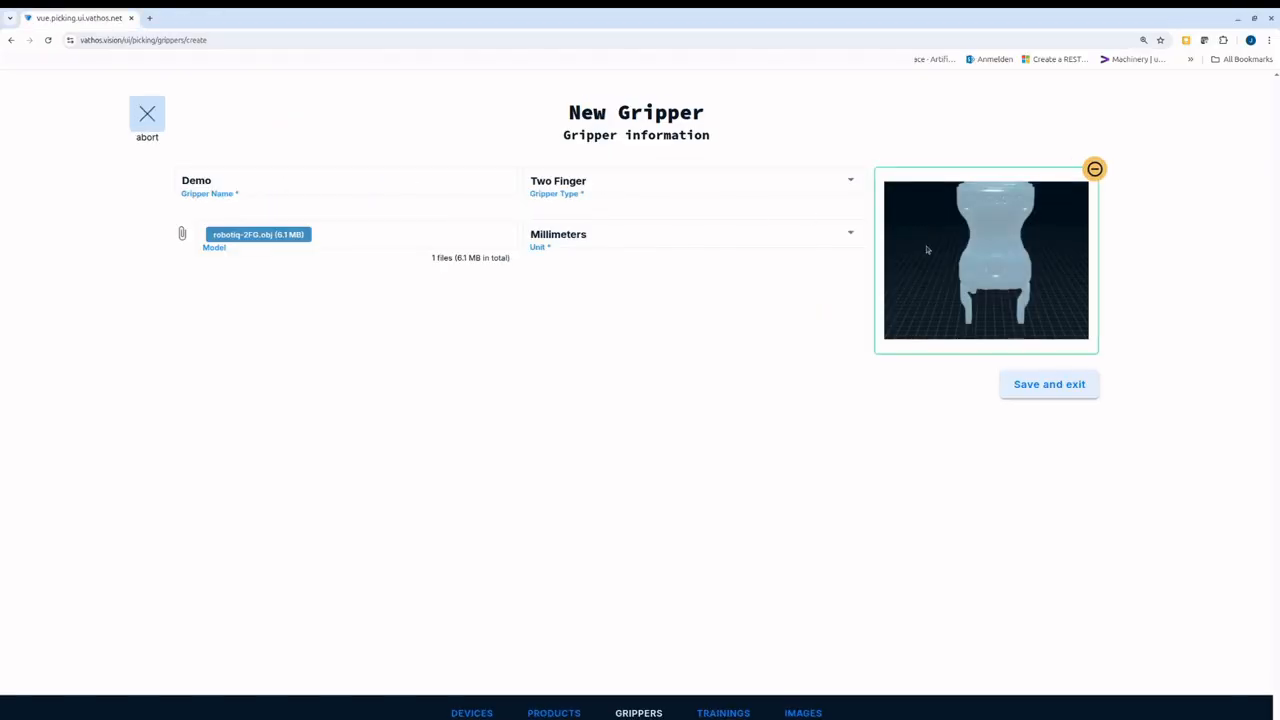
{"action": "left_click", "coordinate": [1048, 390]}
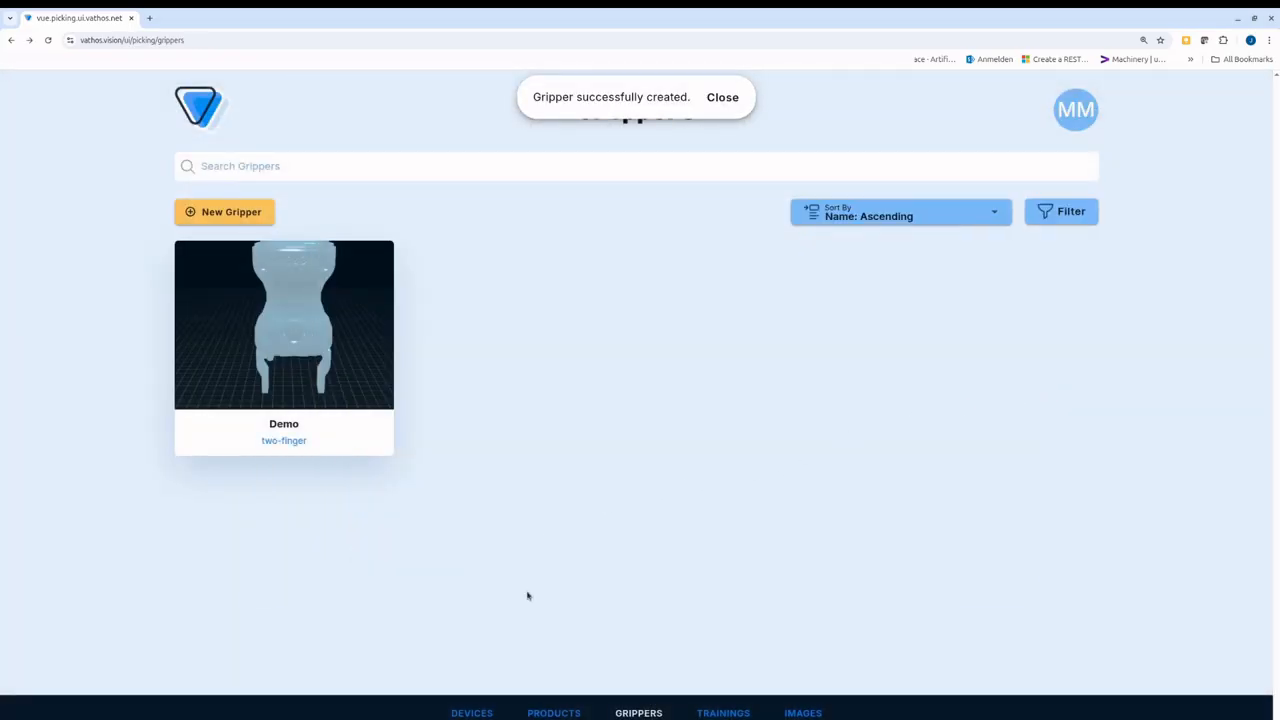
- Start a new Plane Picking product named Schraube with Vathos as the customer
{"action": "left_click", "coordinate": [543, 713]}
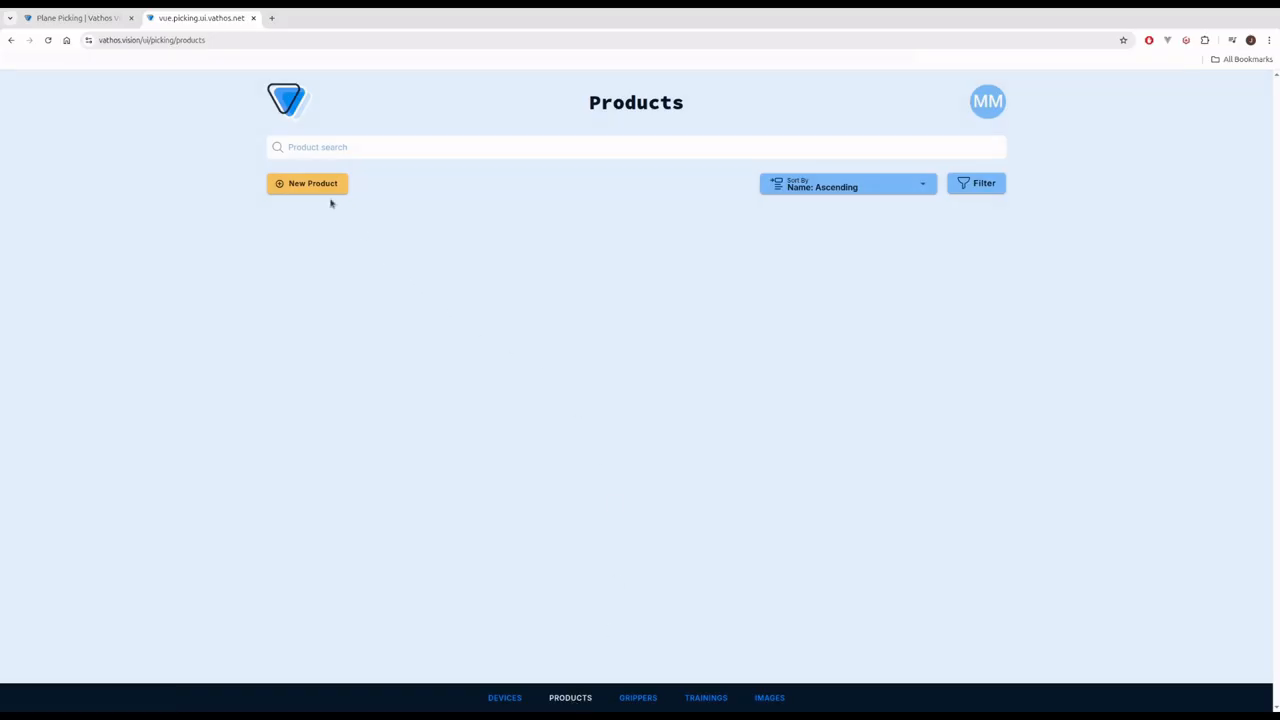
{"action": "left_click", "coordinate": [310, 185]}
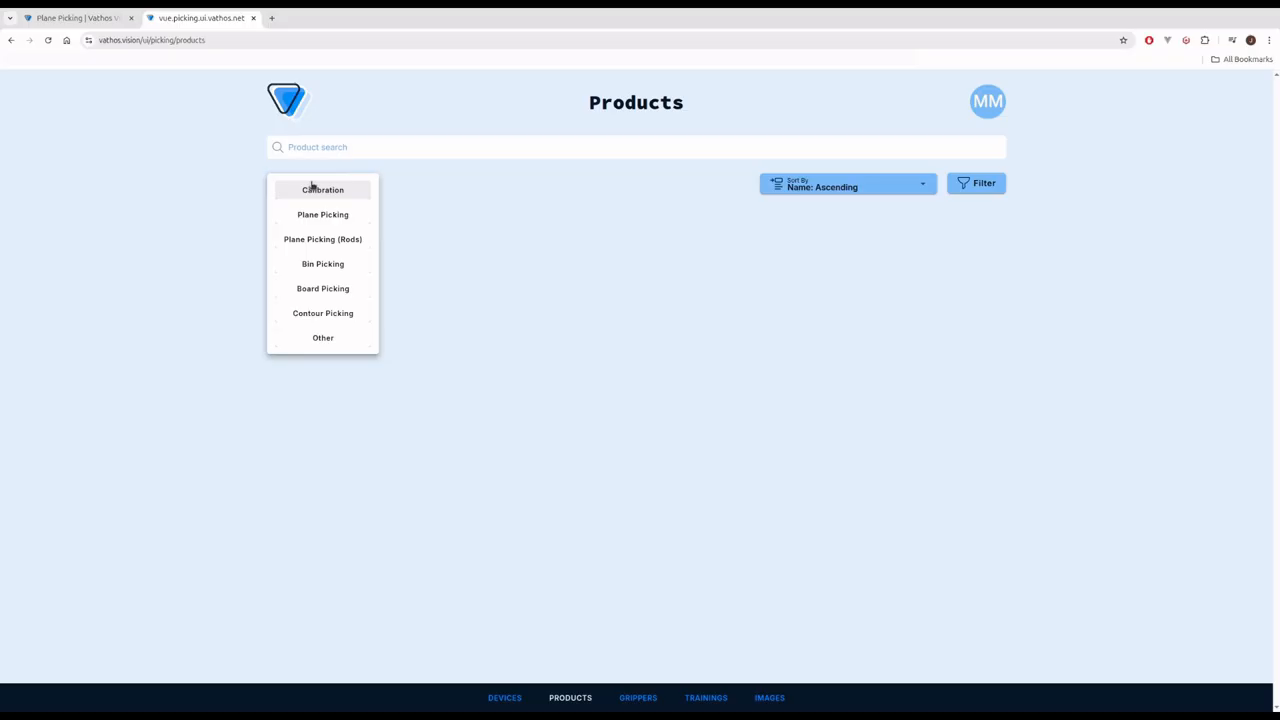
{"action": "left_click", "coordinate": [315, 216]}
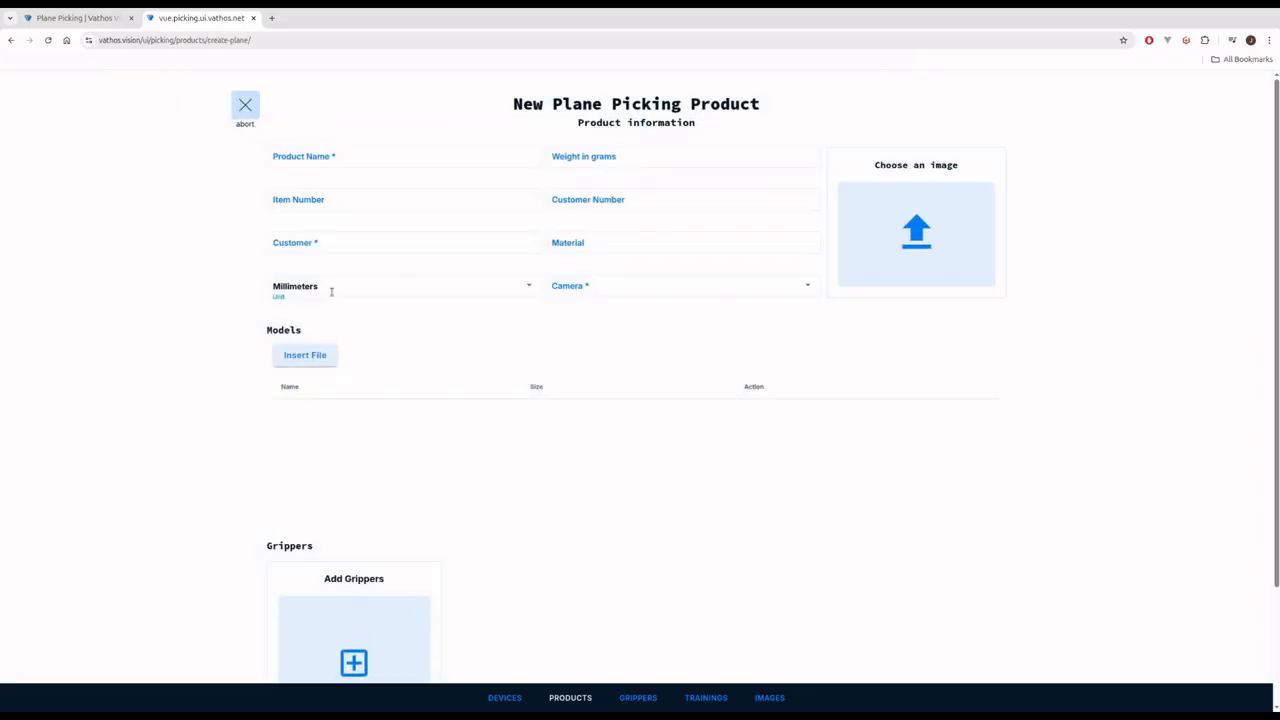
{"action": "left_click", "coordinate": [377, 148]}
{"action": "type", "text": "Schraube"}
{"action": "left_click", "coordinate": [401, 239]}
{"action": "type", "text": "Vathos"}
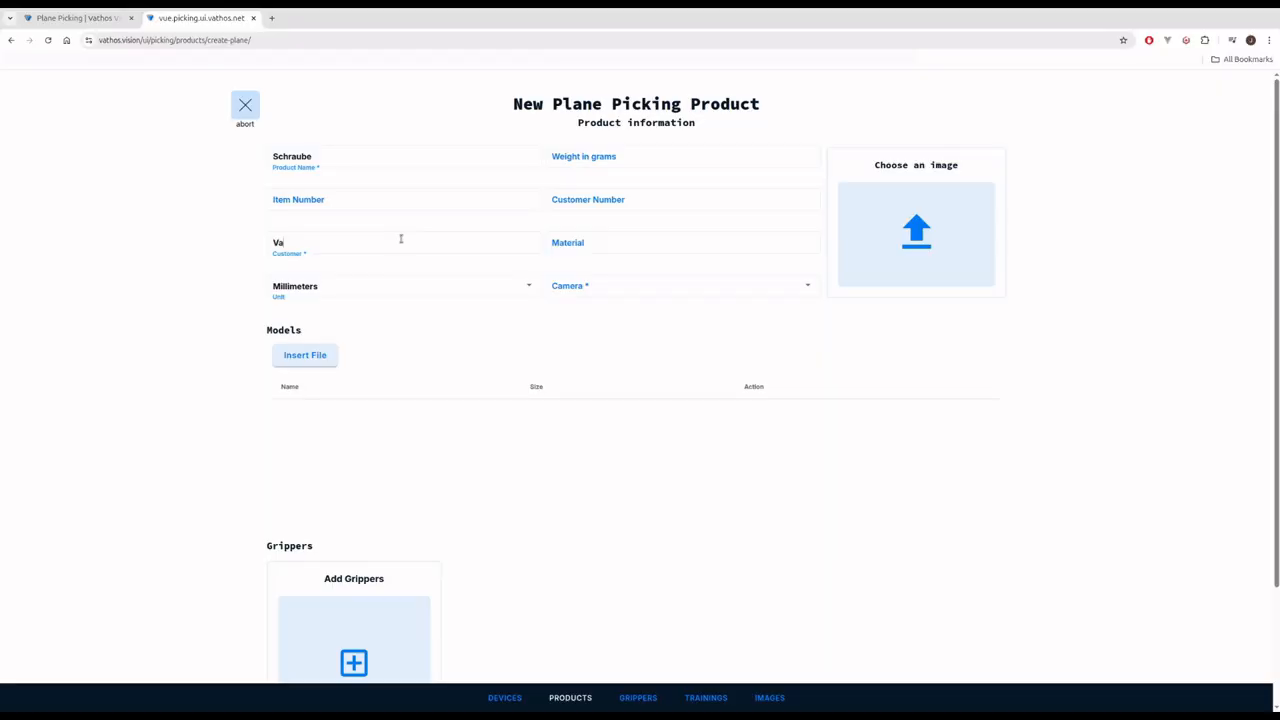
- Set the camera of the Schraube product to Zivid 2
{"action": "left_click", "coordinate": [640, 284]}
{"action": "scroll", "coordinate": [703, 345], "scroll_direction": "down", "scroll_amount": 1}
{"action": "scroll", "coordinate": [703, 345], "scroll_direction": "down", "scroll_amount": 6}
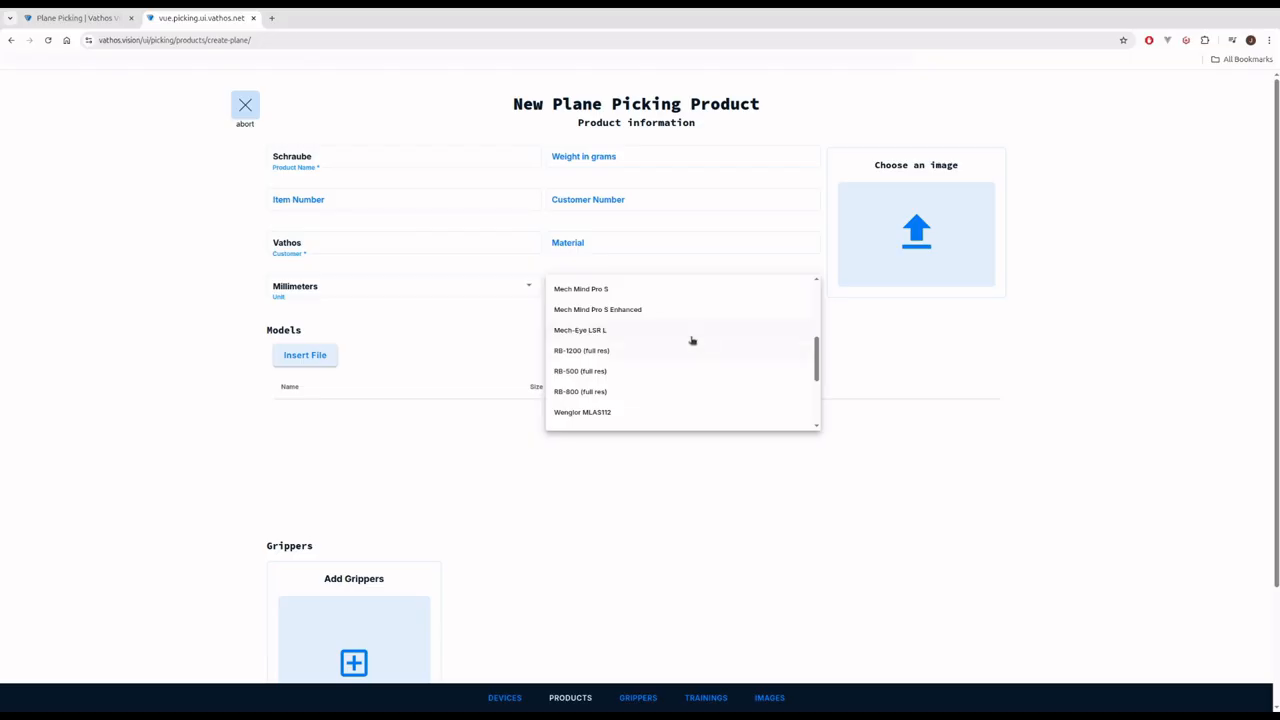
{"action": "left_click", "coordinate": [575, 312]}
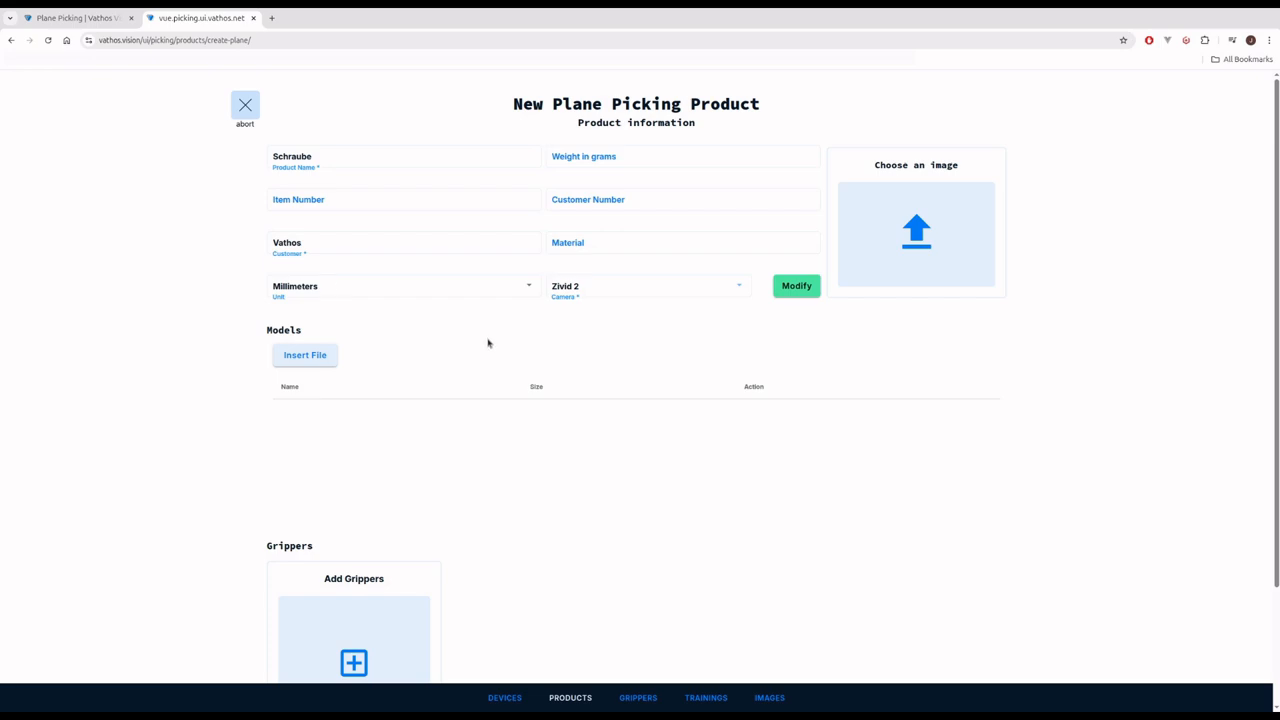
- Add the model file hm_circ.obj to the Schraube product
{"action": "left_click", "coordinate": [292, 357]}
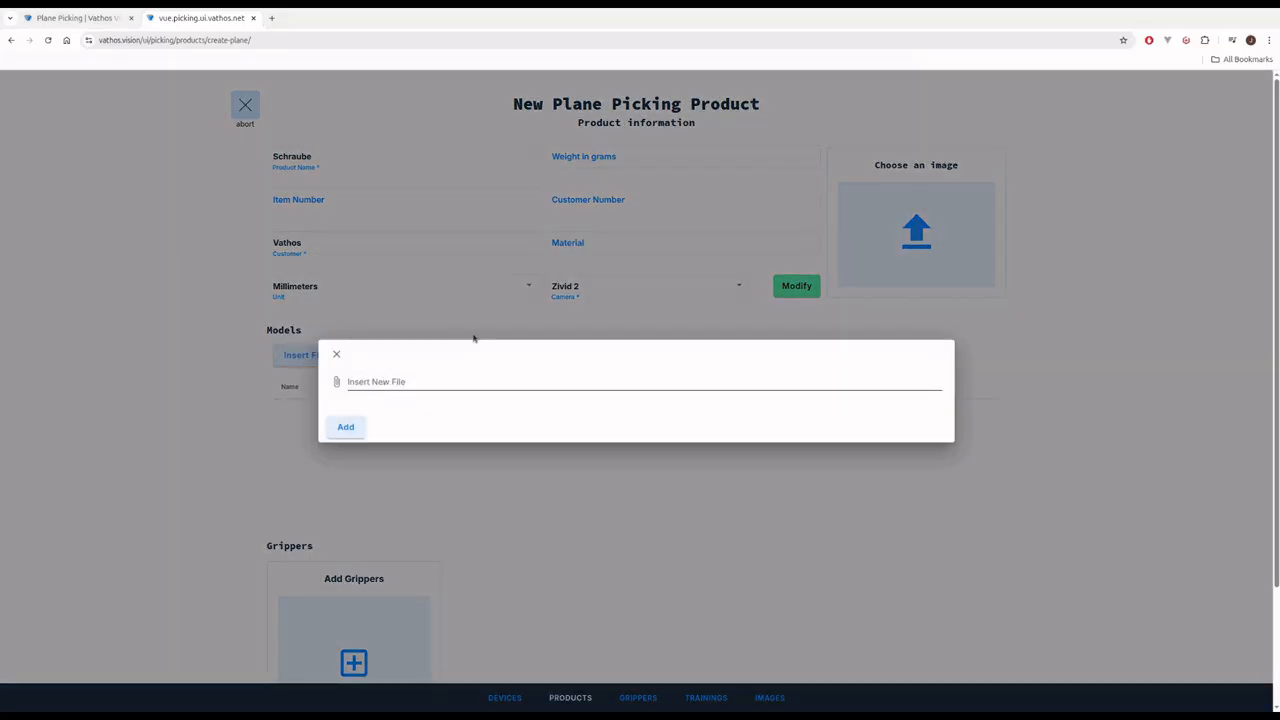
{"action": "double_click", "coordinate": [367, 153]}
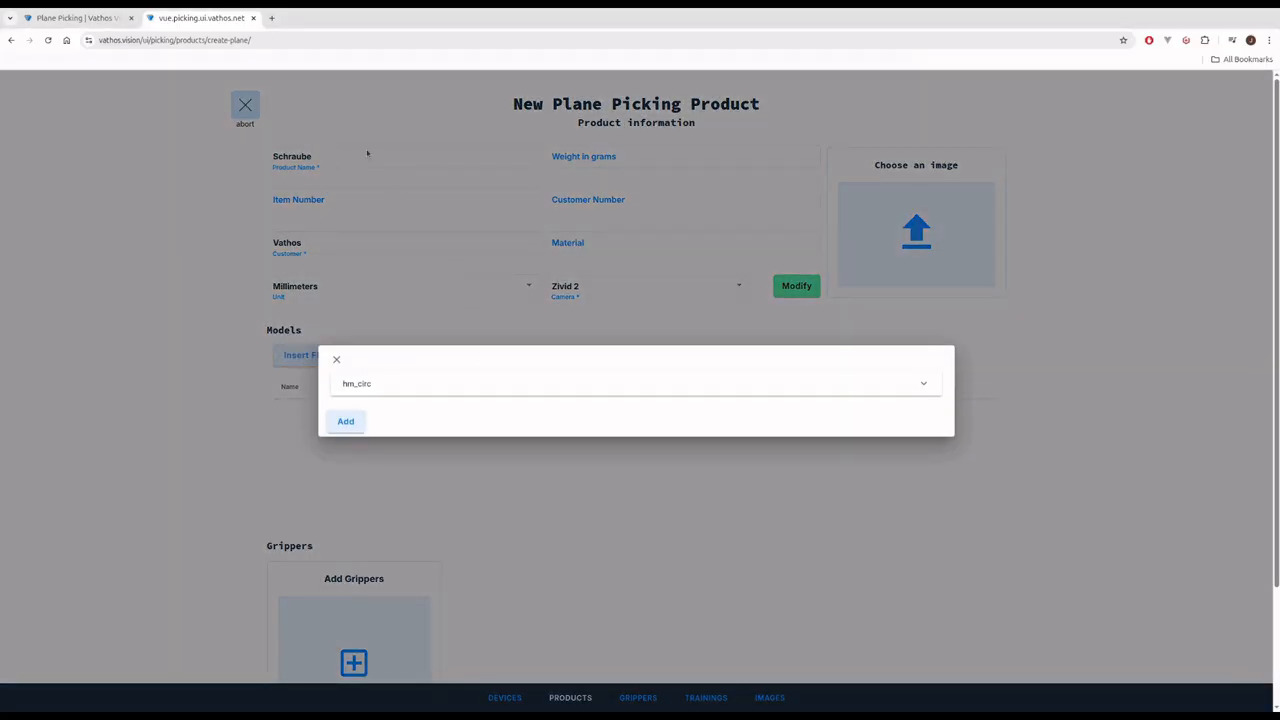
{"action": "left_click", "coordinate": [350, 423]}
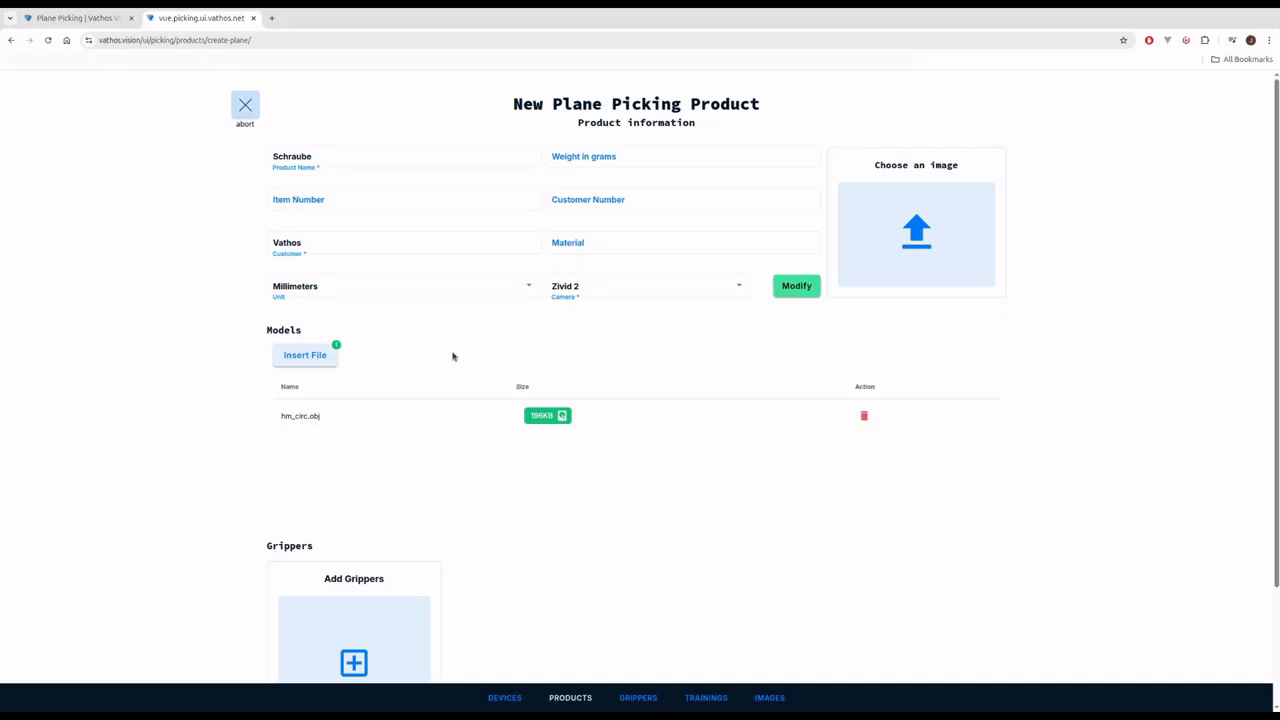
- Assign the Demo two-finger gripper to the Schraube product and save the product
{"action": "scroll", "coordinate": [886, 534], "scroll_direction": "down", "scroll_amount": 2}
{"action": "left_click", "coordinate": [353, 543]}
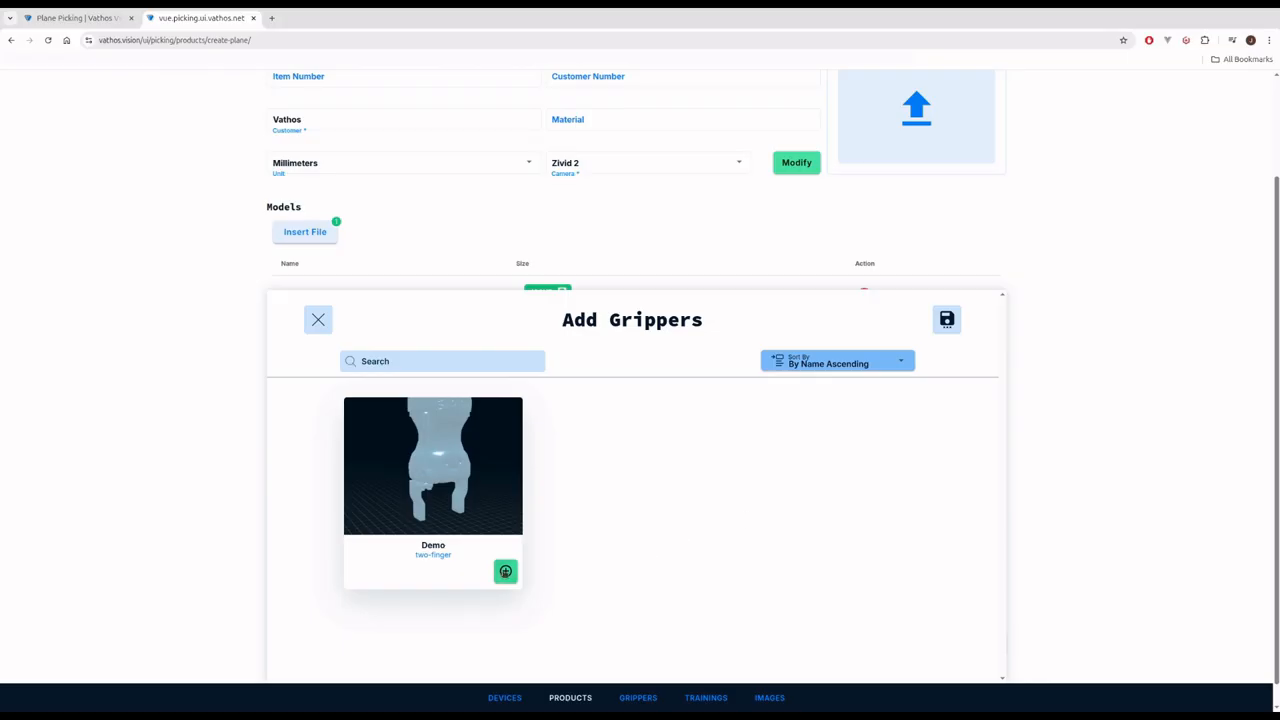
{"action": "left_click", "coordinate": [505, 571]}
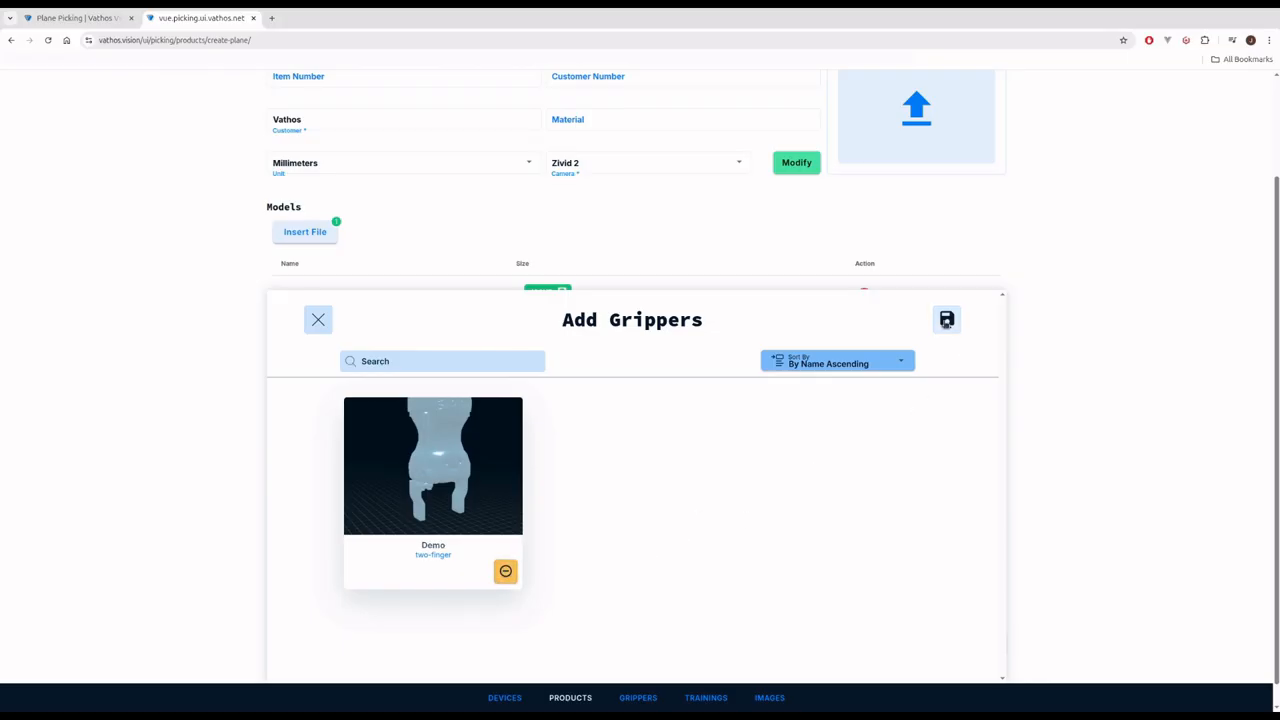
{"action": "left_click", "coordinate": [946, 320]}
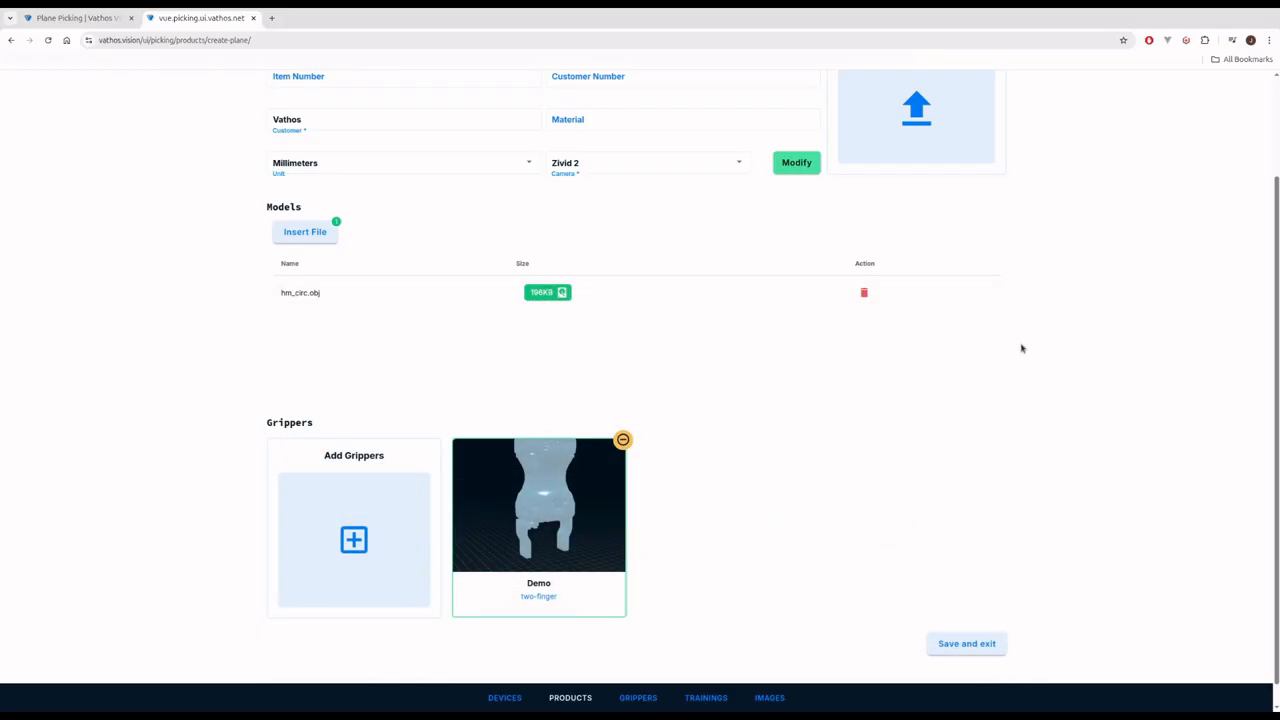
{"action": "left_click", "coordinate": [967, 644]}
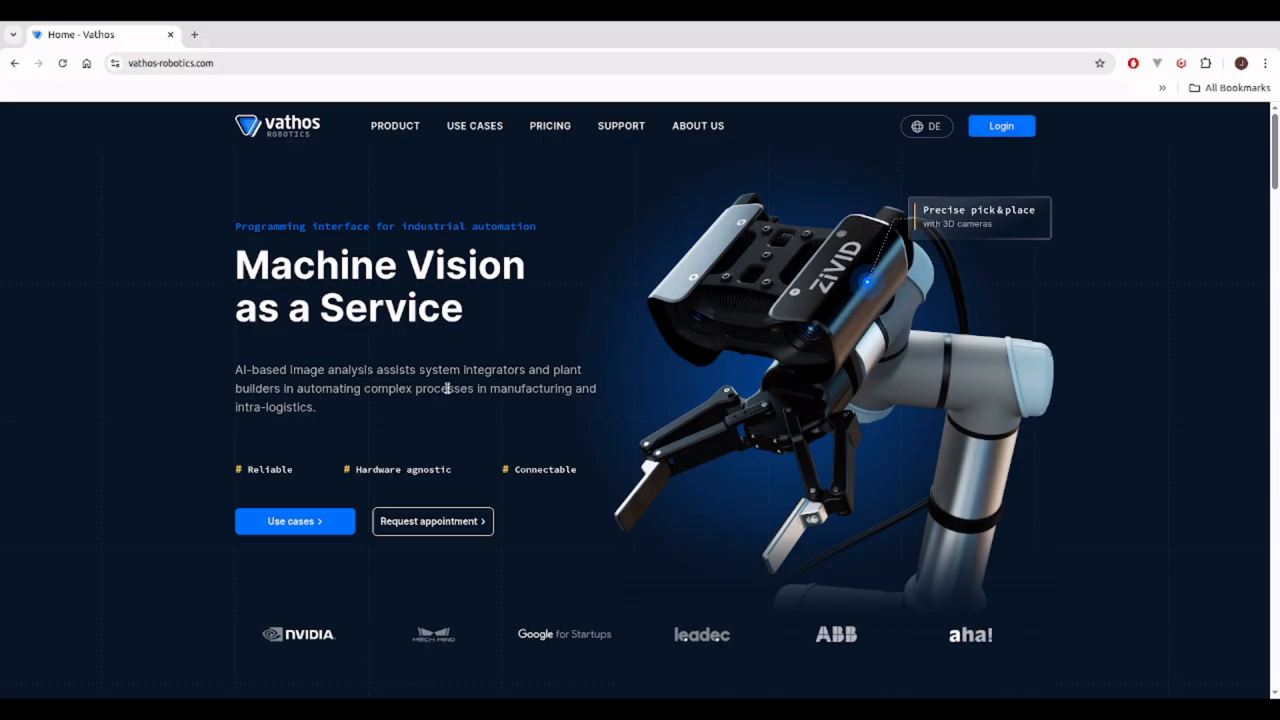
- Open the Vathos Vision page at 192.168.2.99:30000/ui/votenet/ and capture an image with the camera
{"action": "left_click", "coordinate": [286, 63]}
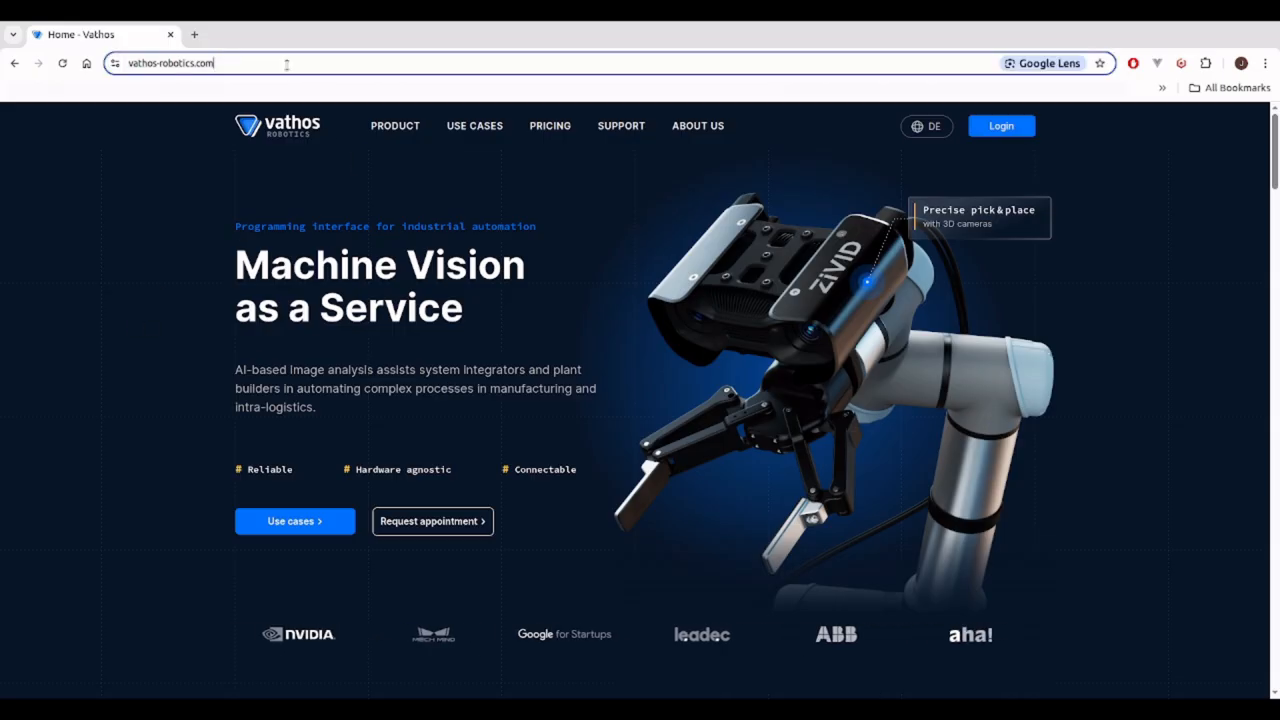
{"action": "type", "text": "192."}
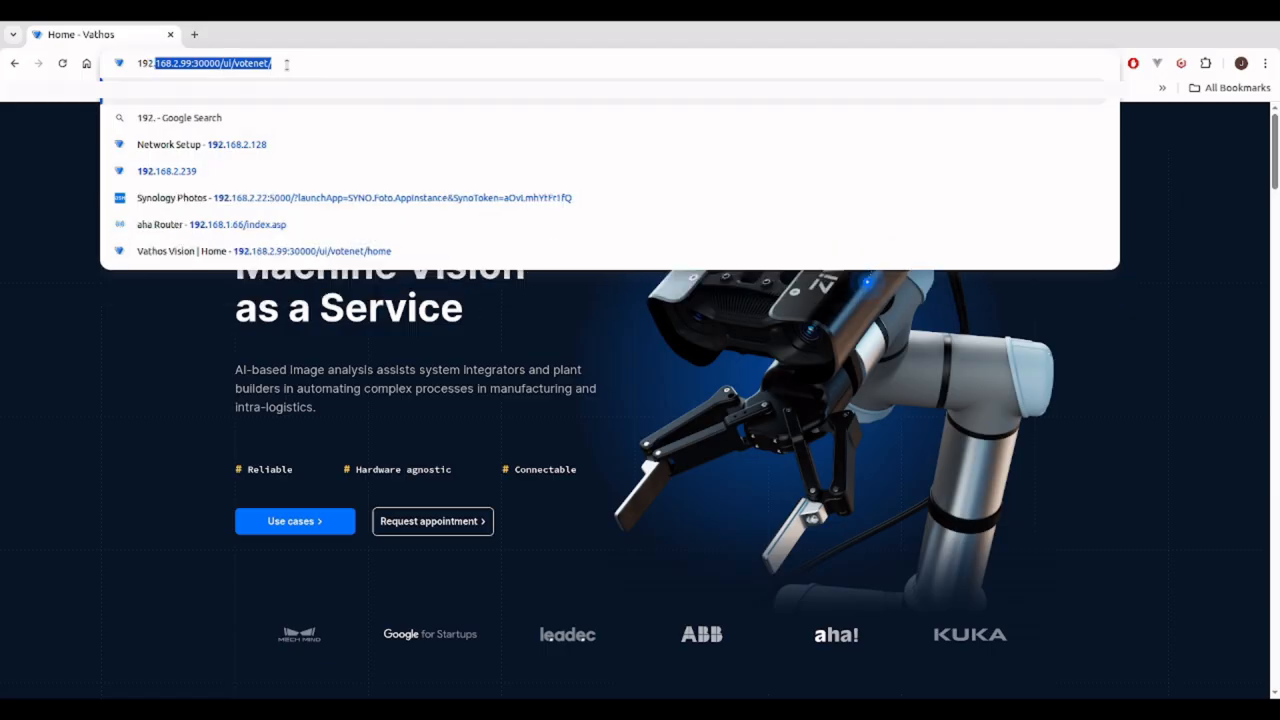
{"action": "type", "text": "168"}
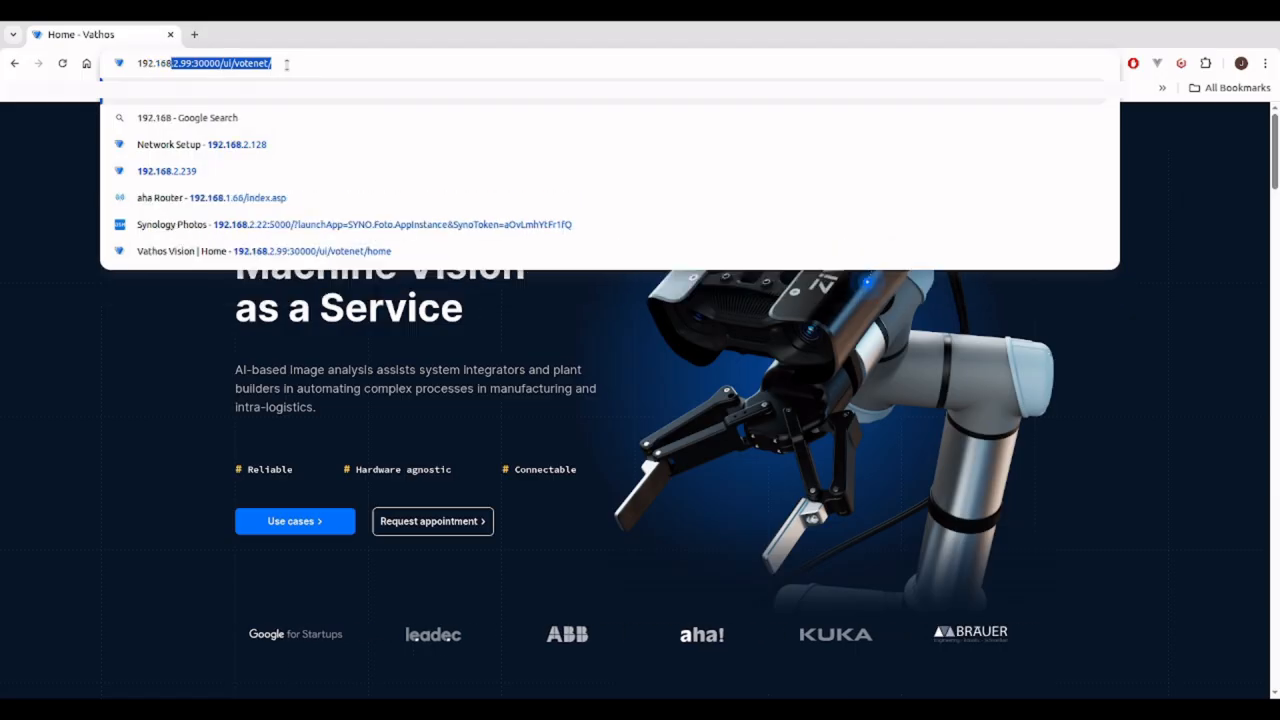
{"action": "key", "text": "Return"}
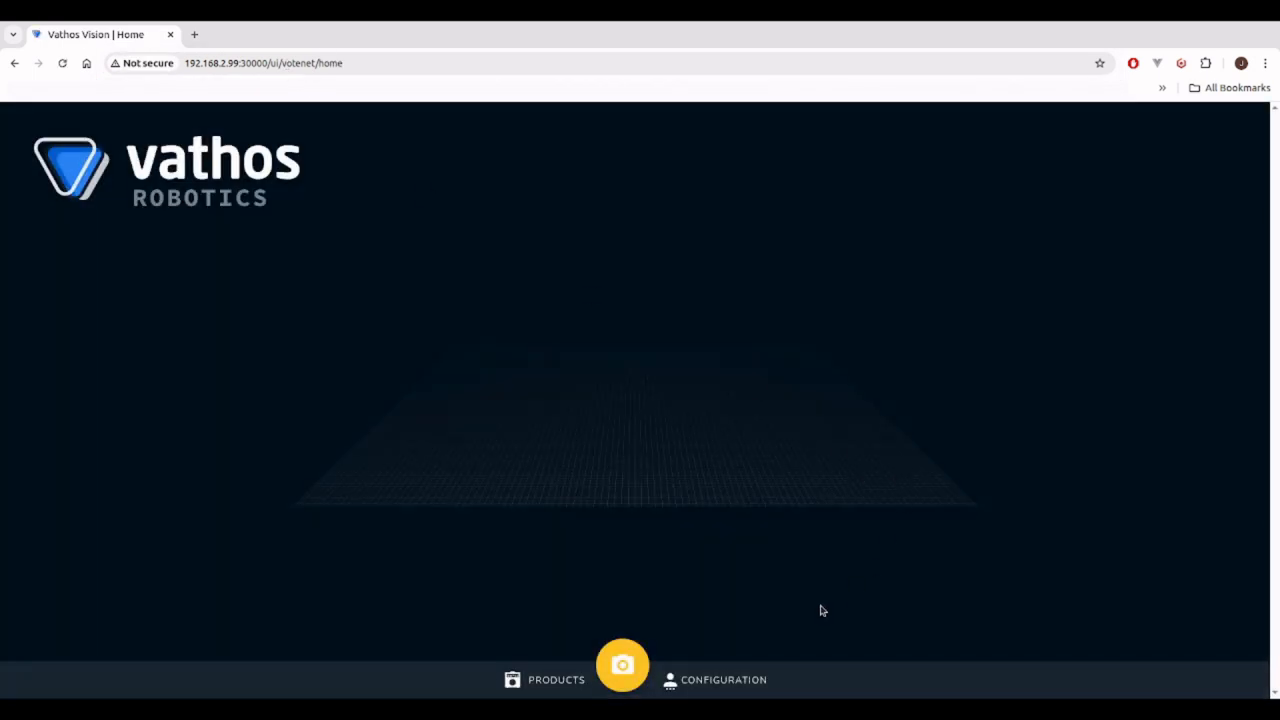
{"action": "left_click", "coordinate": [624, 666]}
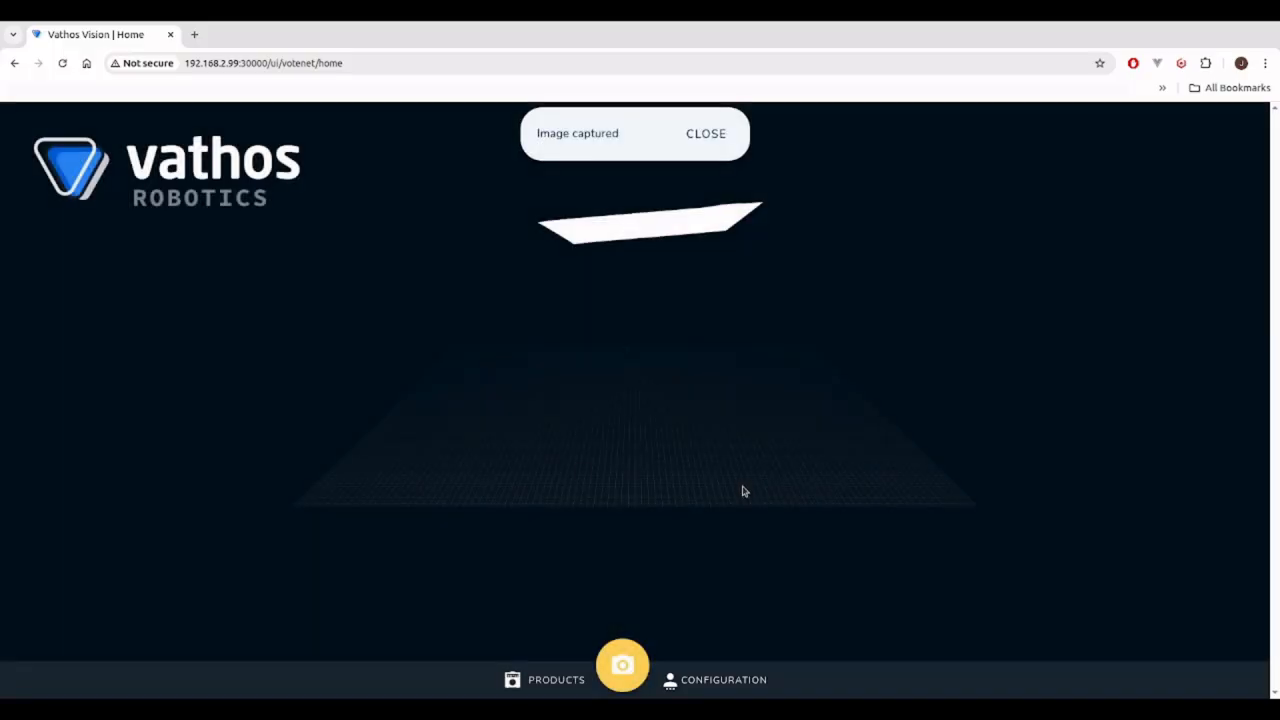
{"action": "left_click_drag", "start_coordinate": [727, 449], "coordinate": [737, 380]}
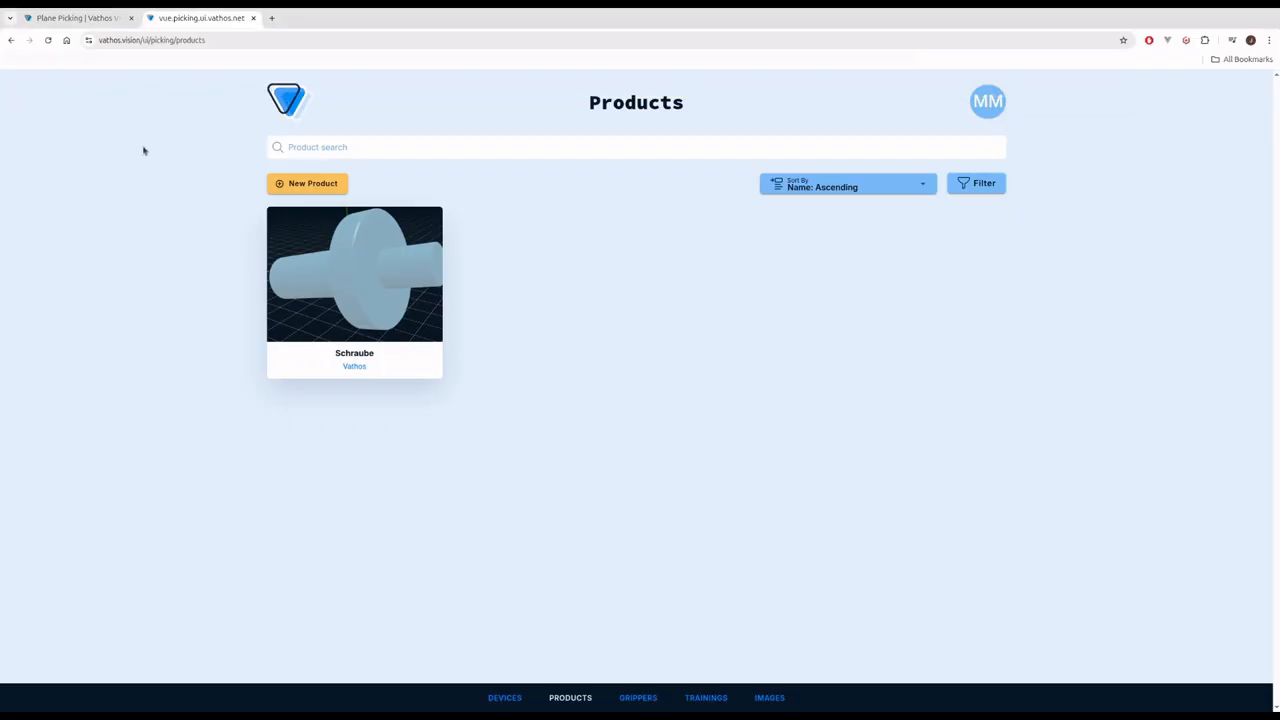
- Start a new Plane Picking training for the Schraube product on the Tutorials device
{"action": "left_click", "coordinate": [708, 696]}
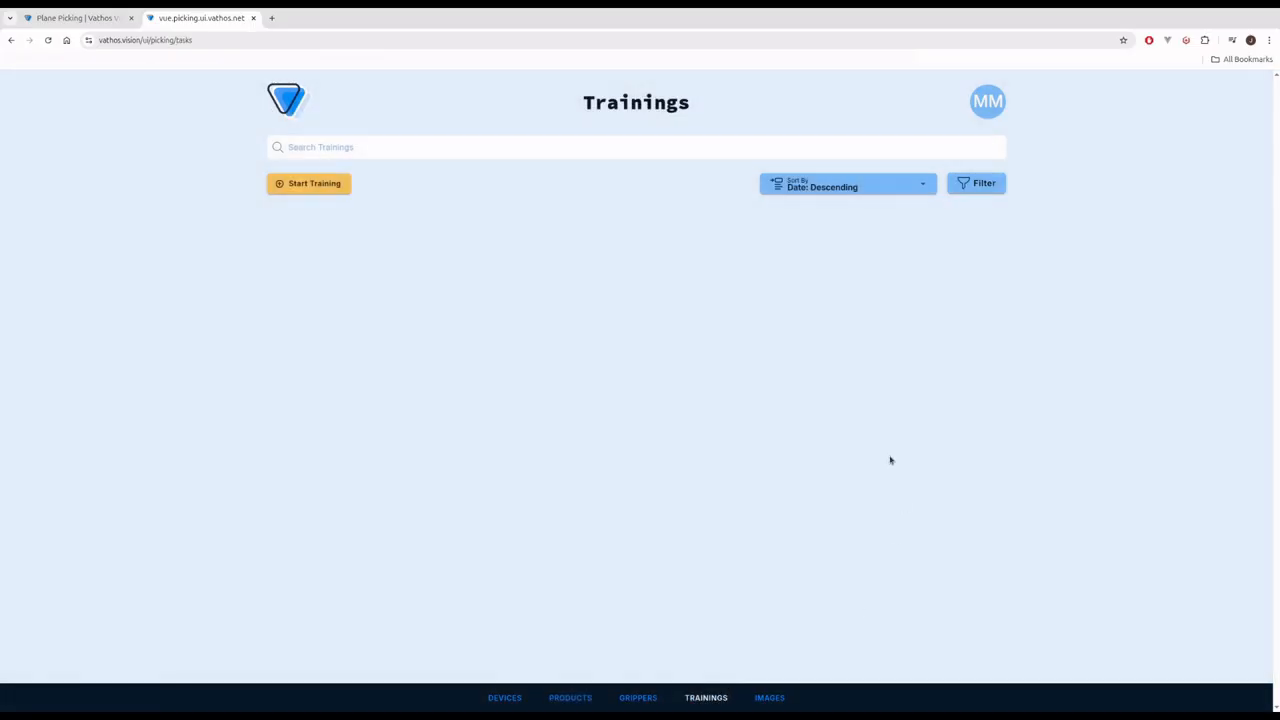
{"action": "left_click", "coordinate": [298, 185]}
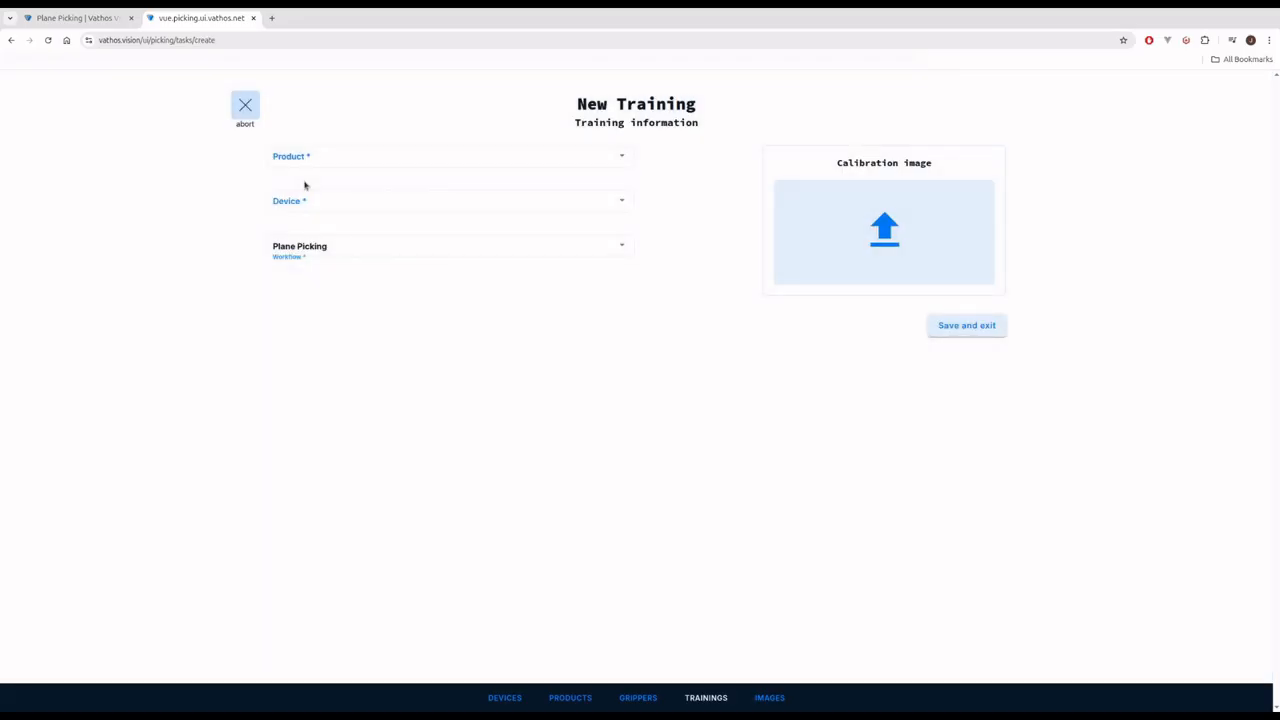
{"action": "left_click", "coordinate": [389, 154]}
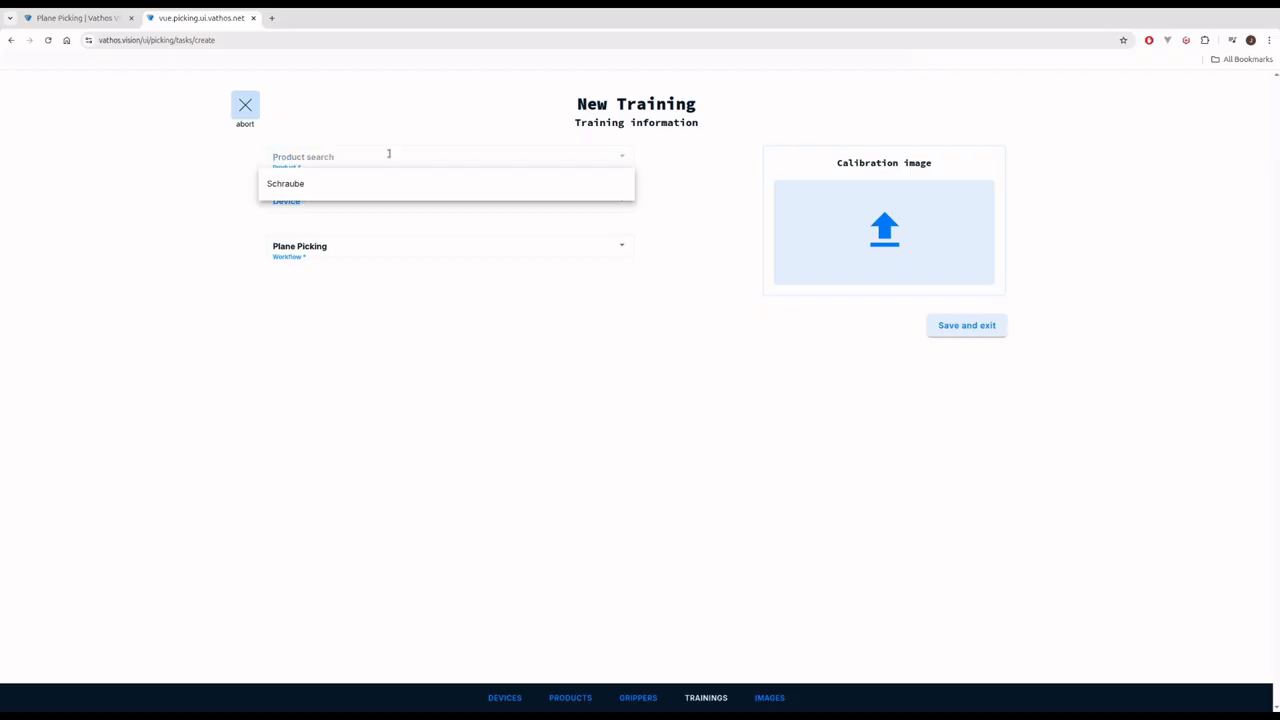
{"action": "left_click", "coordinate": [283, 184]}
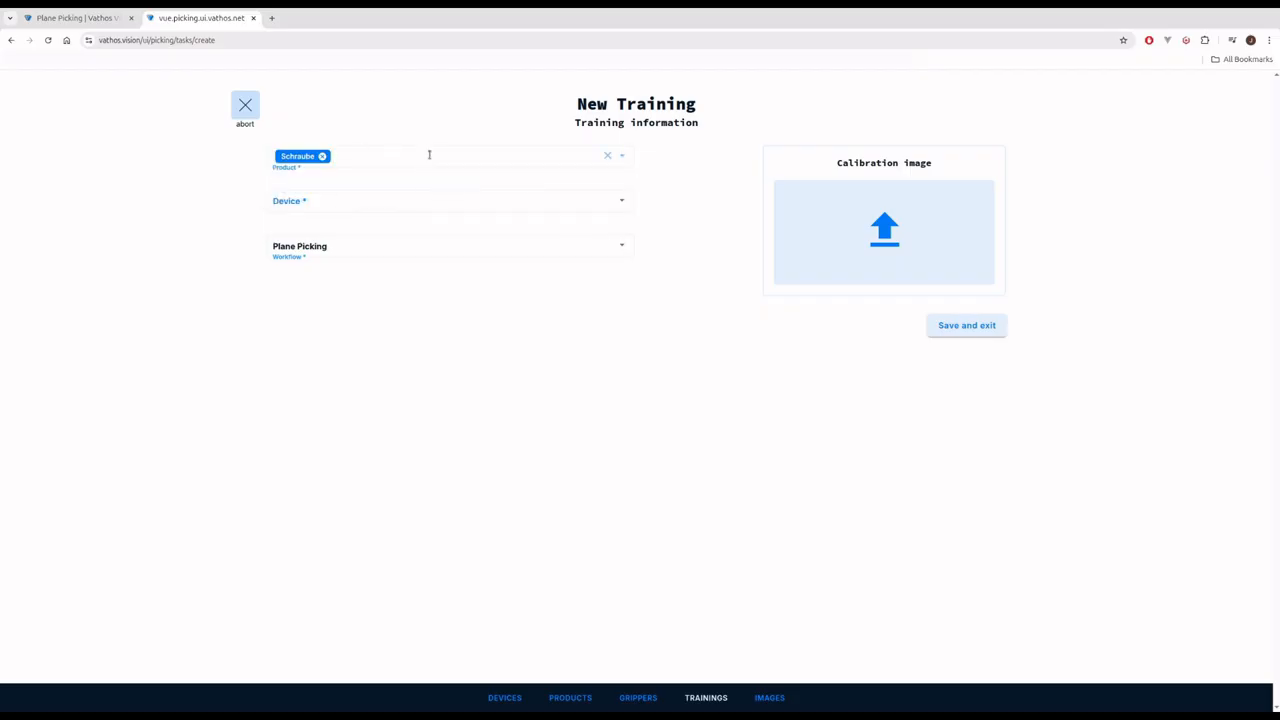
{"action": "left_click", "coordinate": [364, 204]}
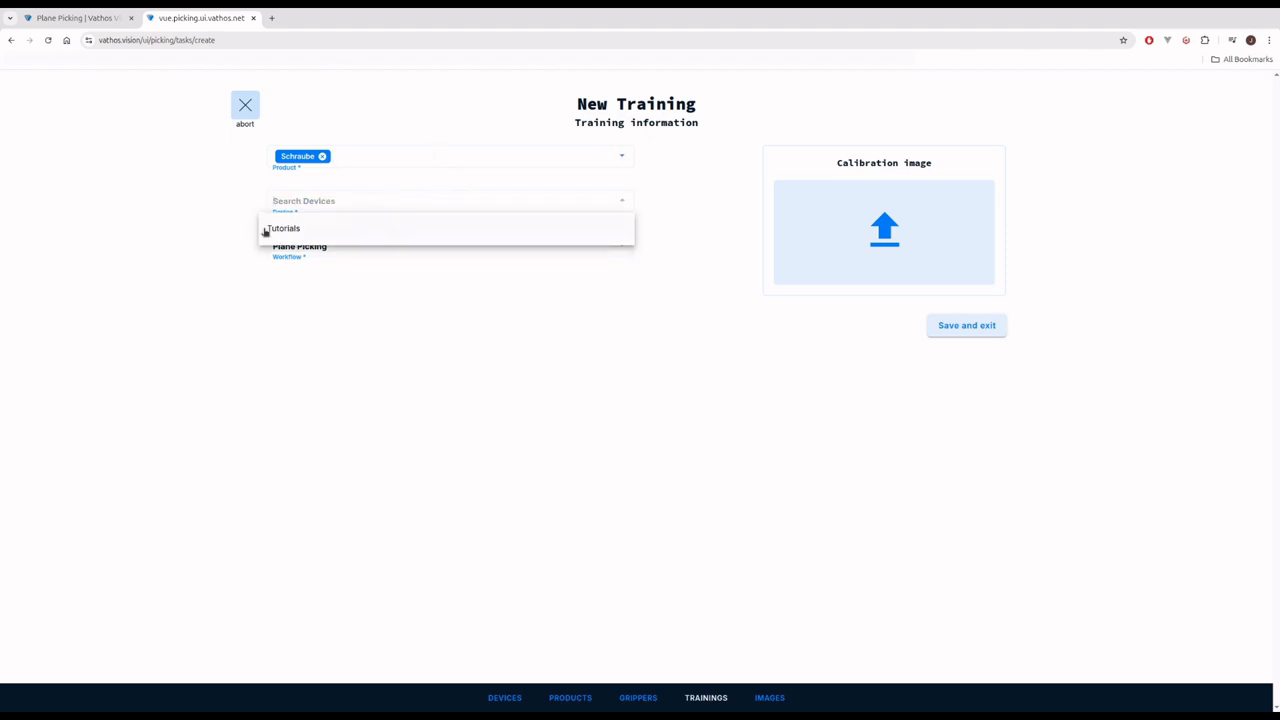
{"action": "left_click", "coordinate": [327, 232]}
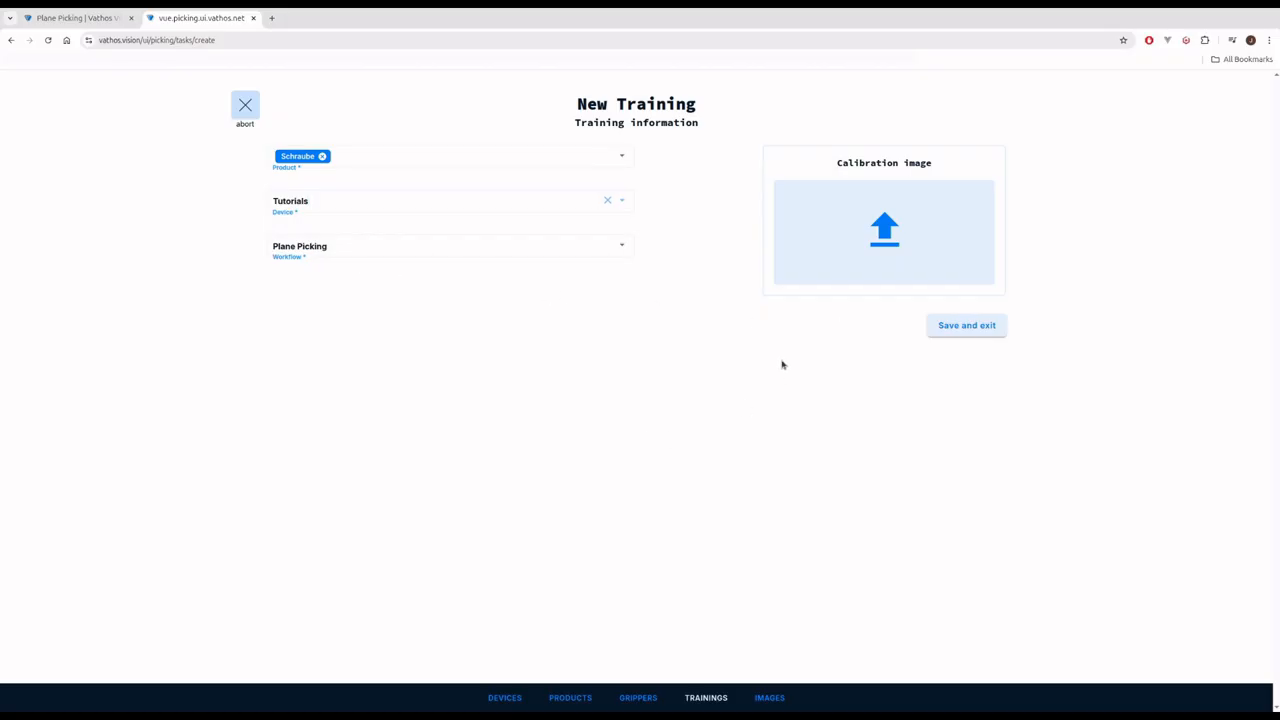
- Add the image dated 17.07.25 as the calibration image, then save the training and agree to start the paid task pipeline
{"action": "left_click", "coordinate": [901, 235]}
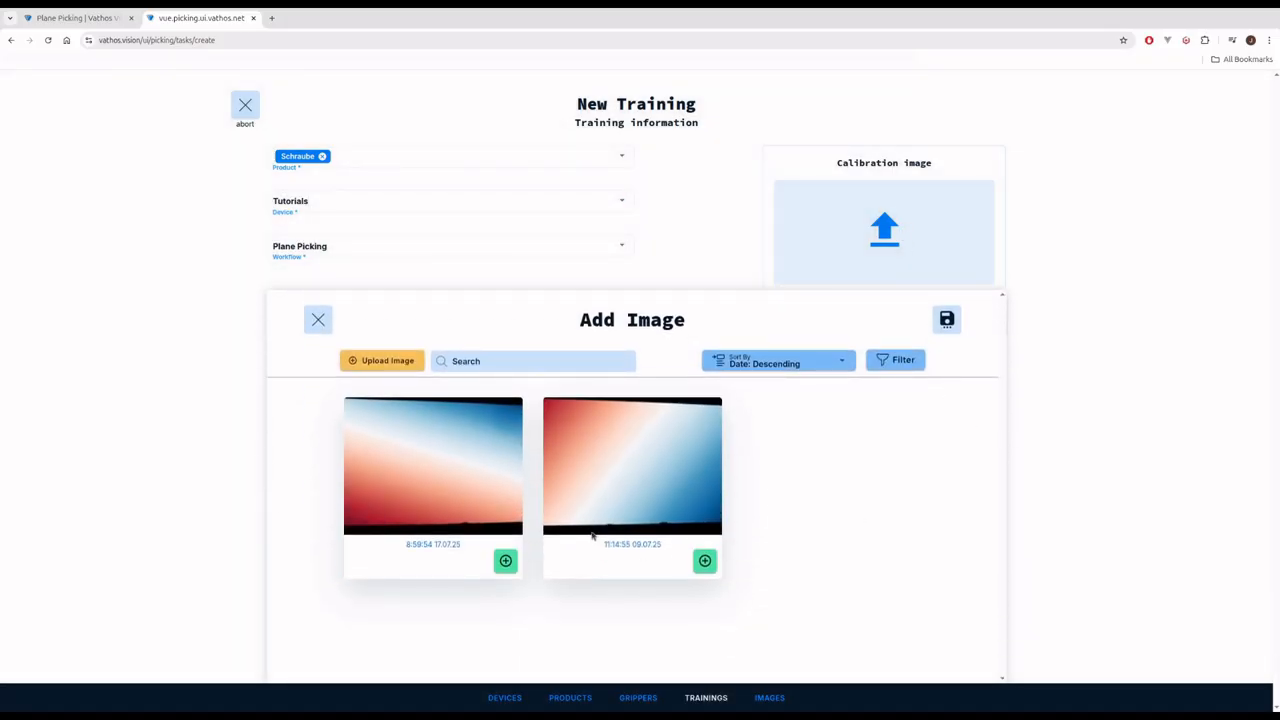
{"action": "left_click", "coordinate": [505, 560]}
{"action": "left_click", "coordinate": [949, 318]}
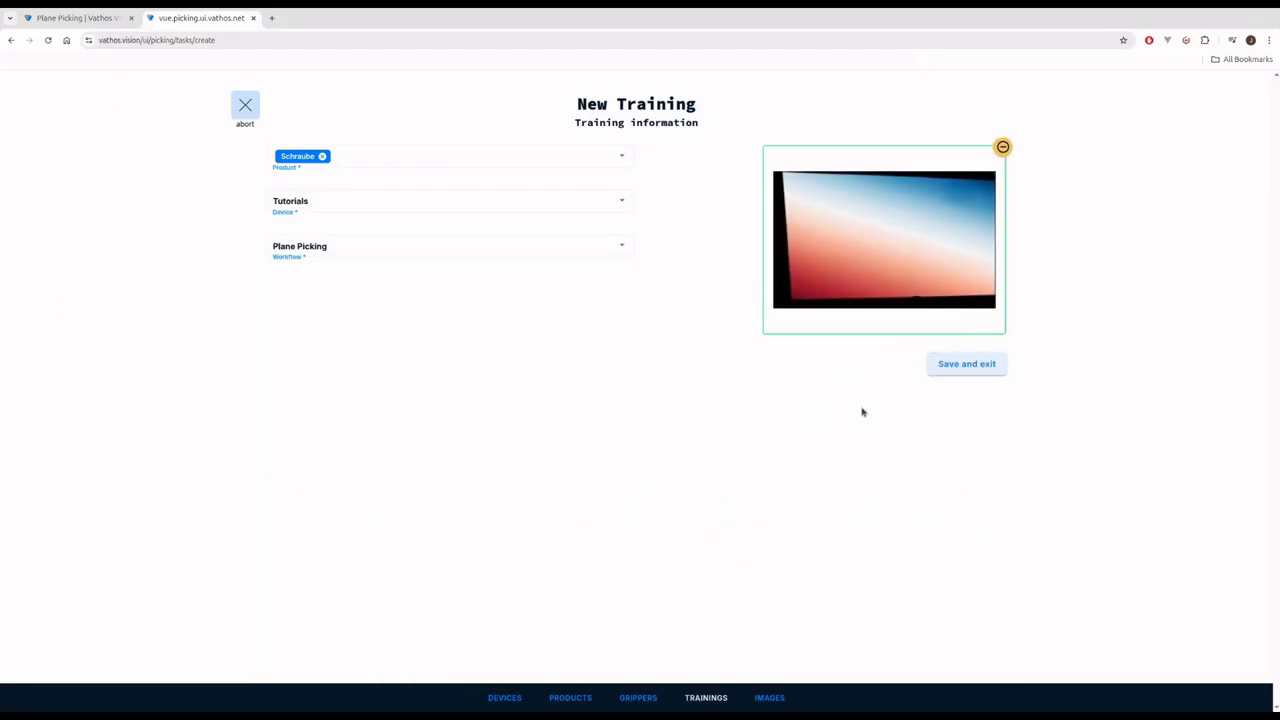
{"action": "left_click", "coordinate": [983, 365]}
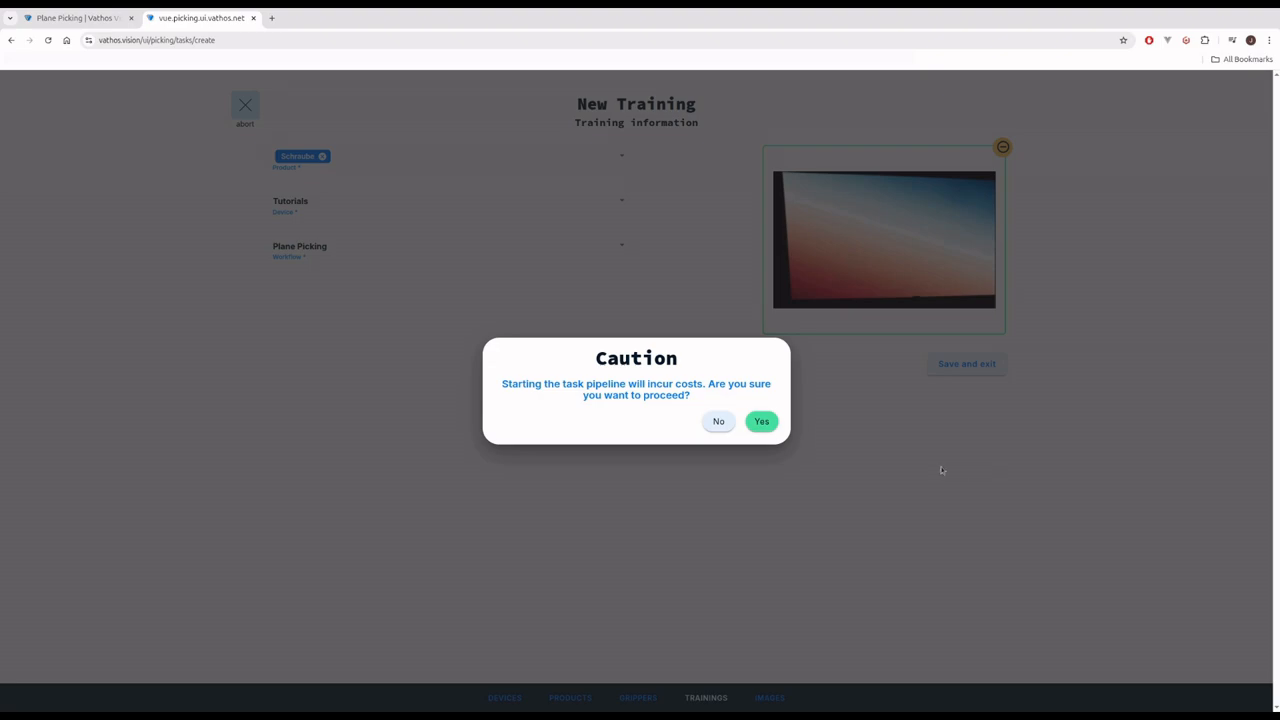
{"action": "left_click", "coordinate": [760, 421]}
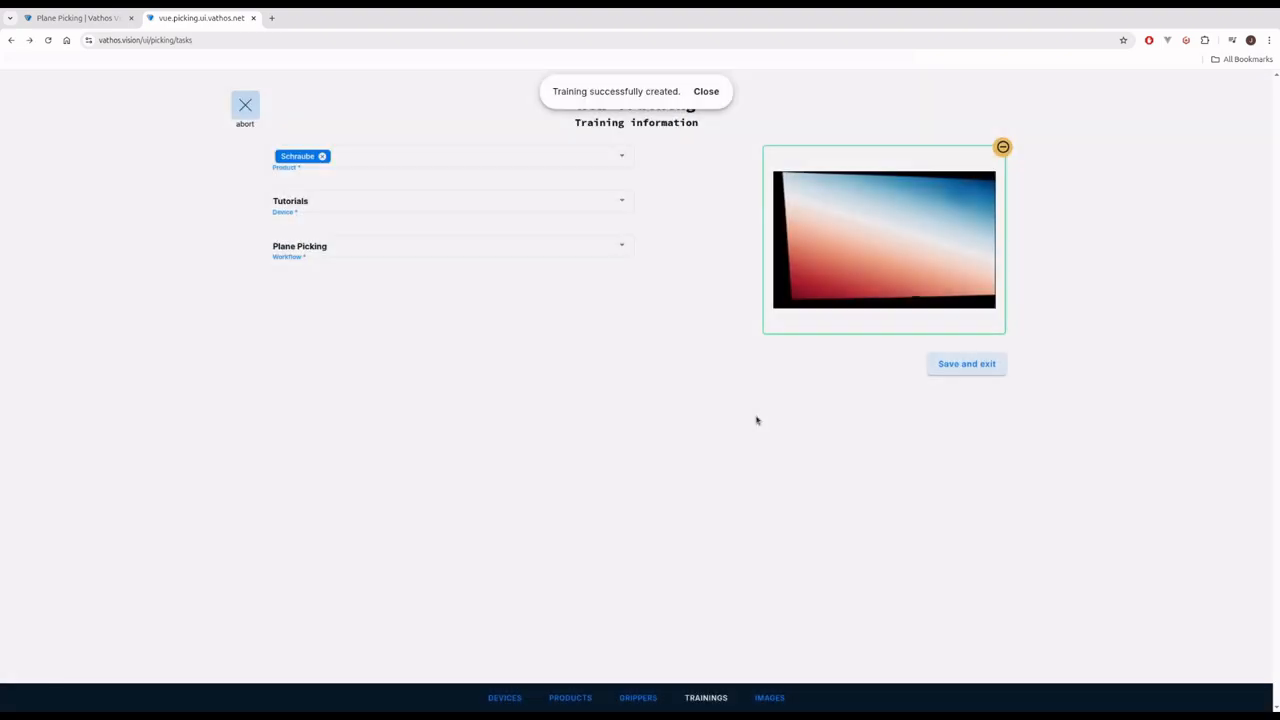